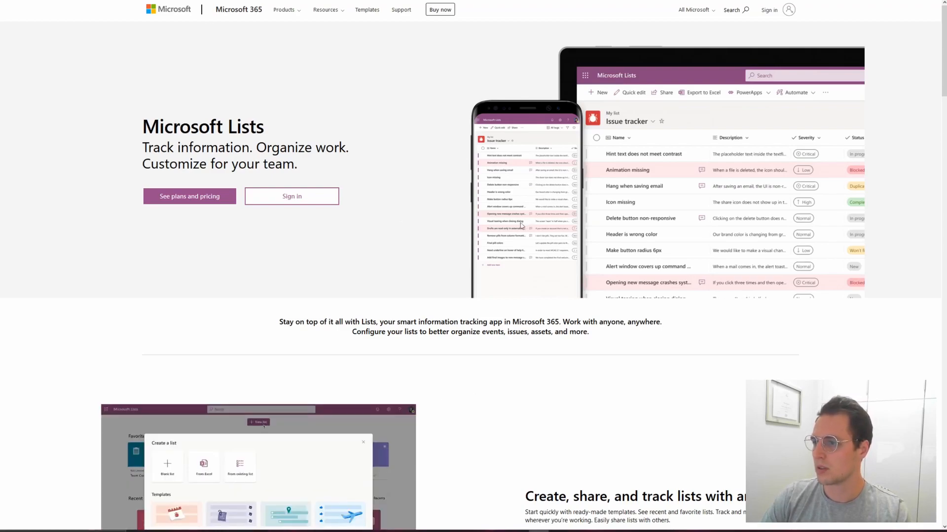
In Microsoft Teams, add a Lists tab to the Monthly Reports channel and choose to add an existing list to it
scroll(463, 275, down, 1)
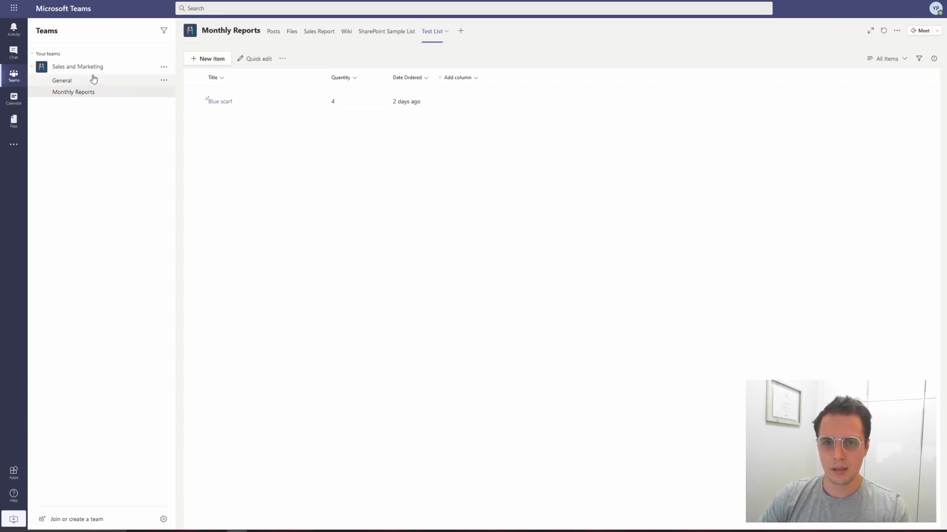
click(462, 33)
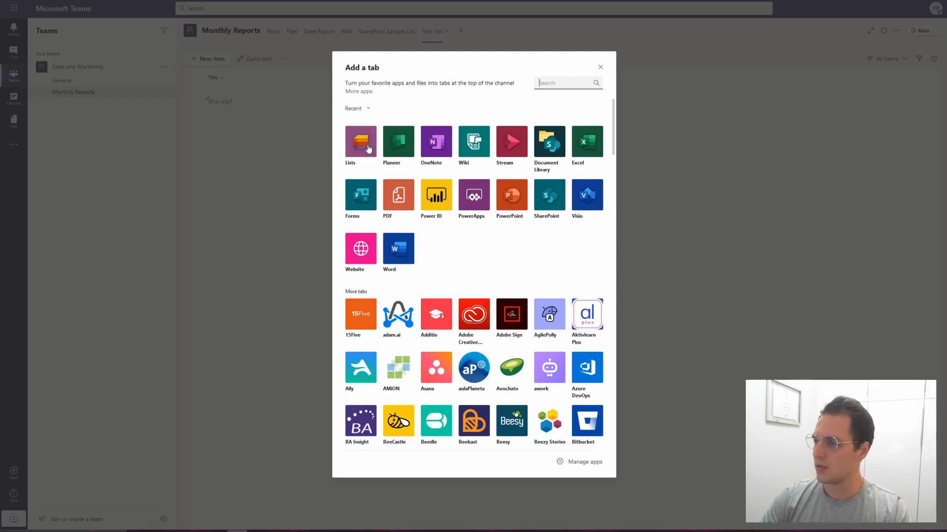
click(368, 148)
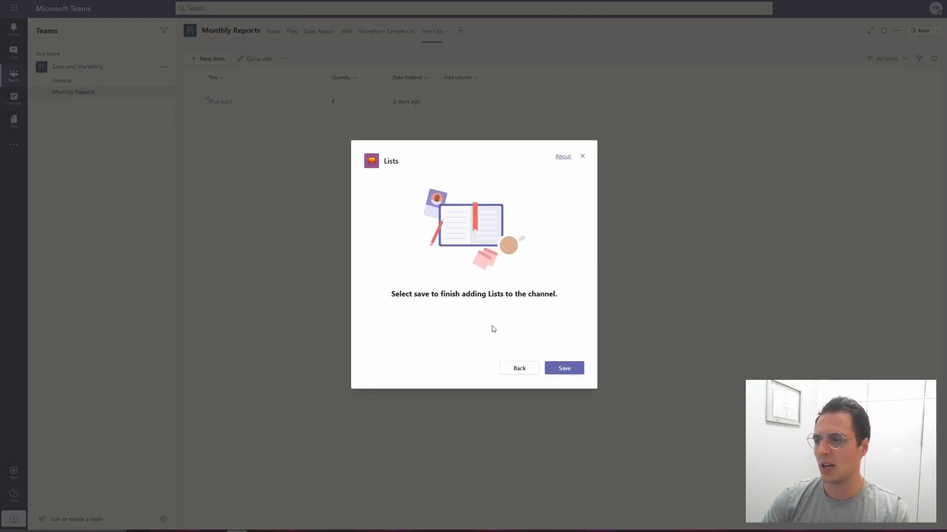
click(564, 369)
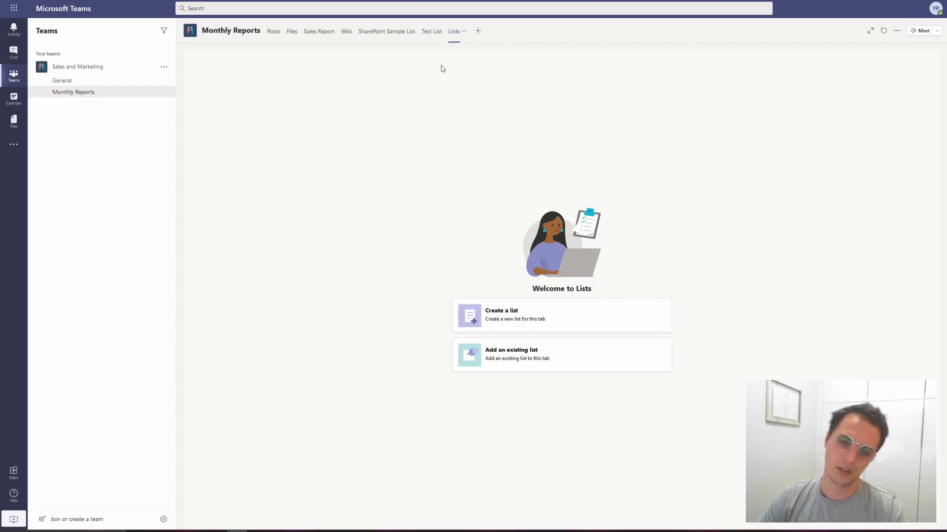
click(533, 363)
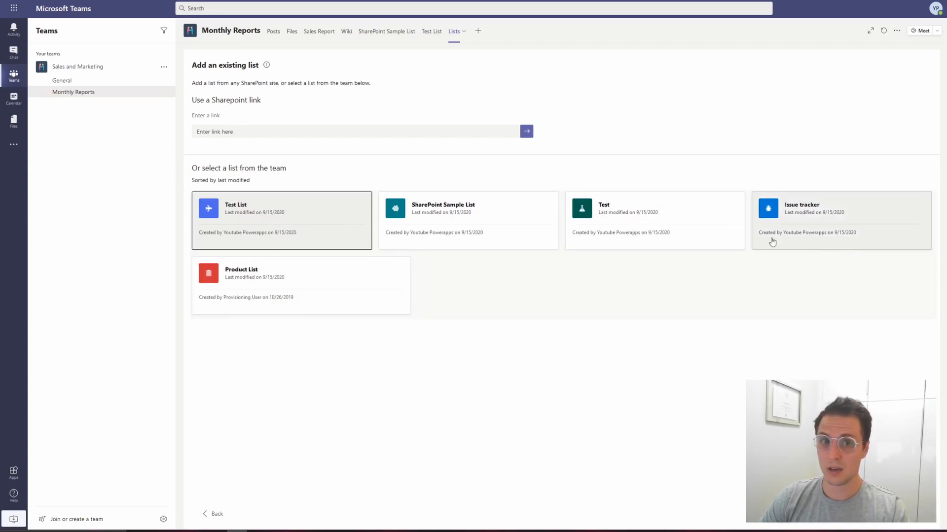
click(221, 134)
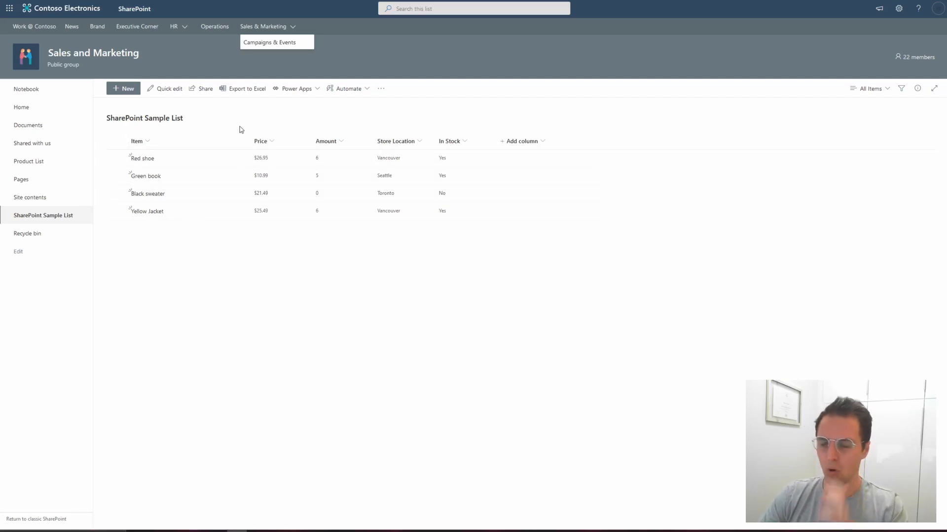
click(299, 94)
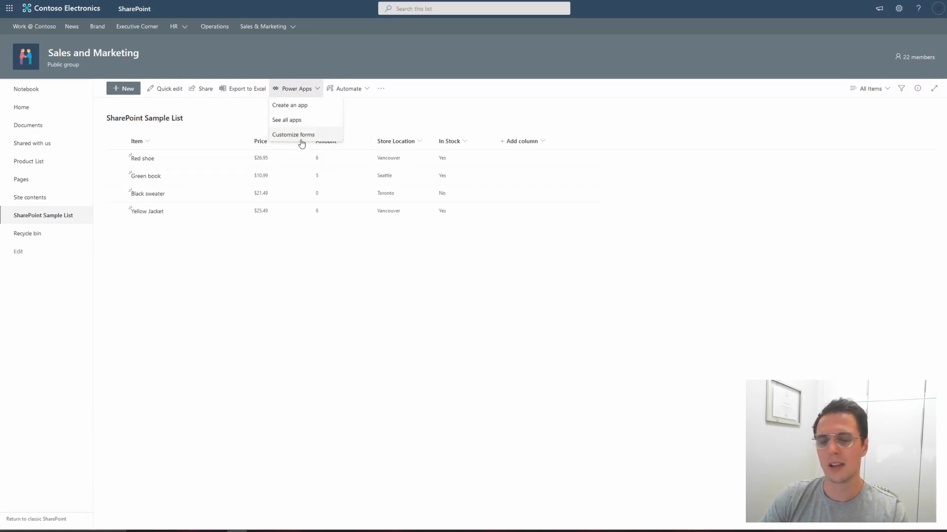
click(195, 126)
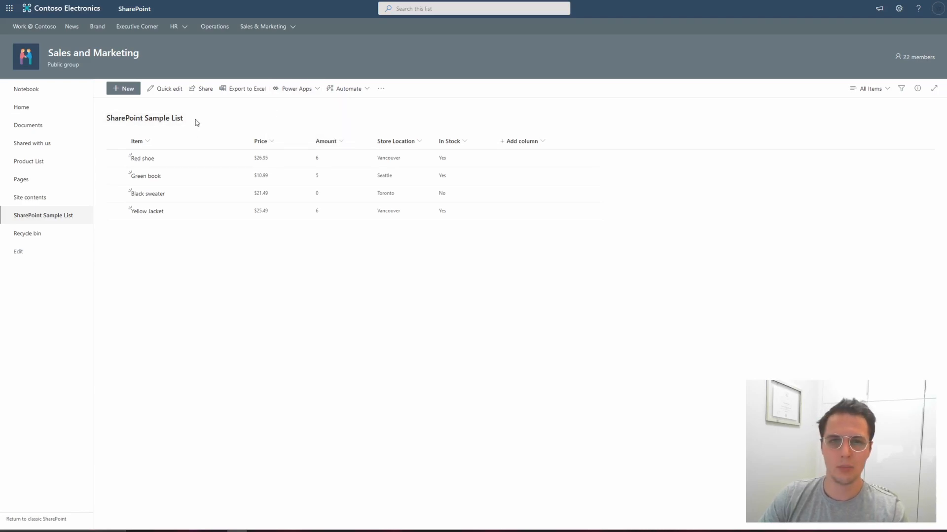
Add a Pink scarf item (price 10.99, amount 2, in stock, Vancouver) to the SharePoint Sample List and display the To Order view
click(123, 90)
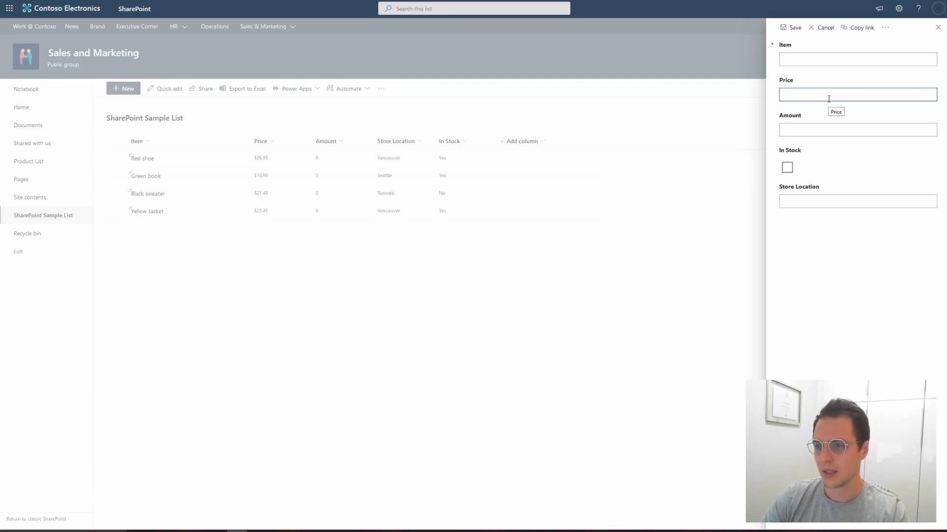
click(821, 56)
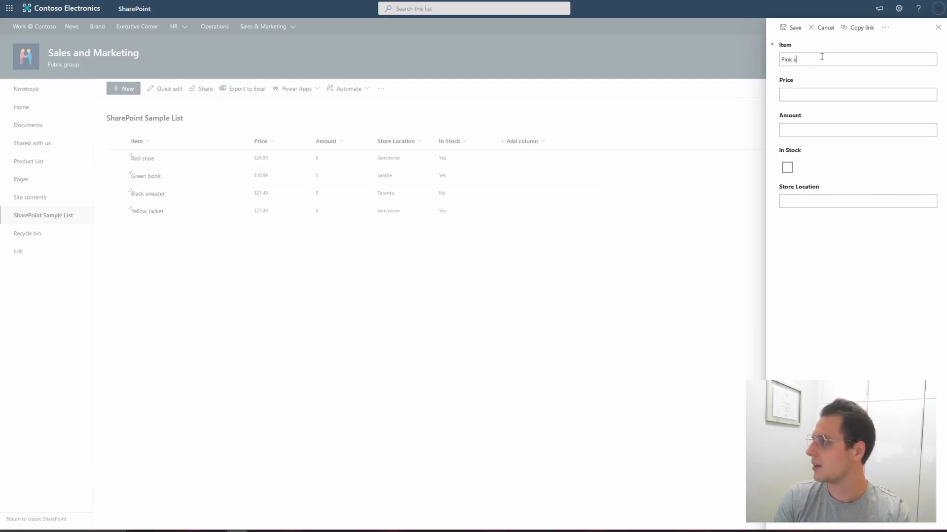
click(793, 92)
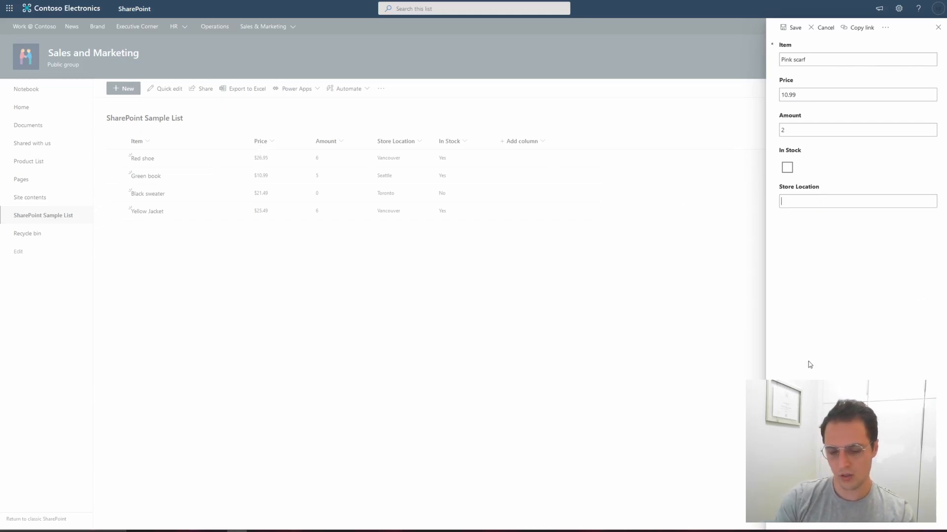
text(ancouver)
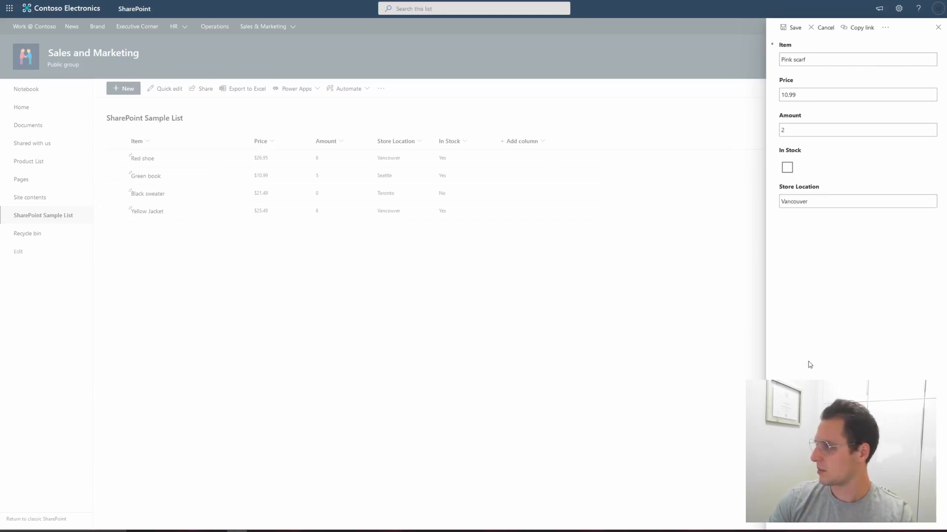
click(781, 30)
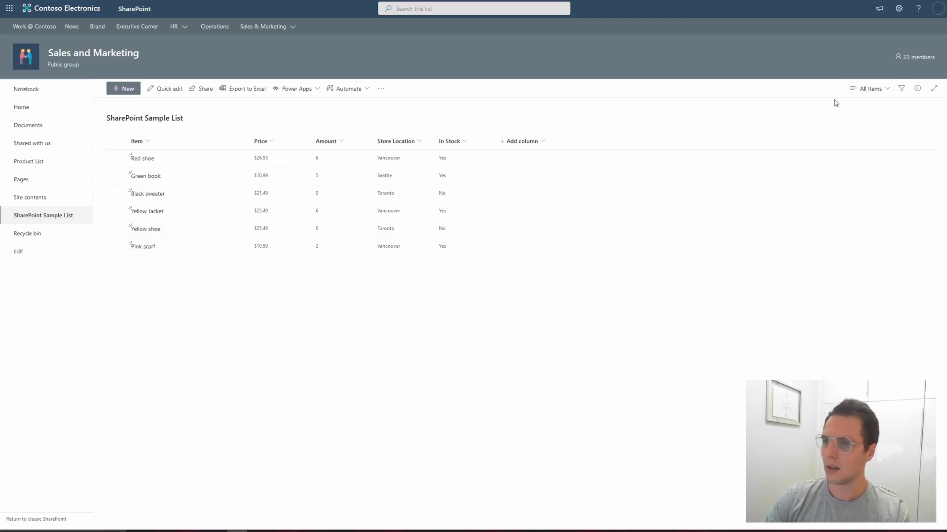
click(864, 90)
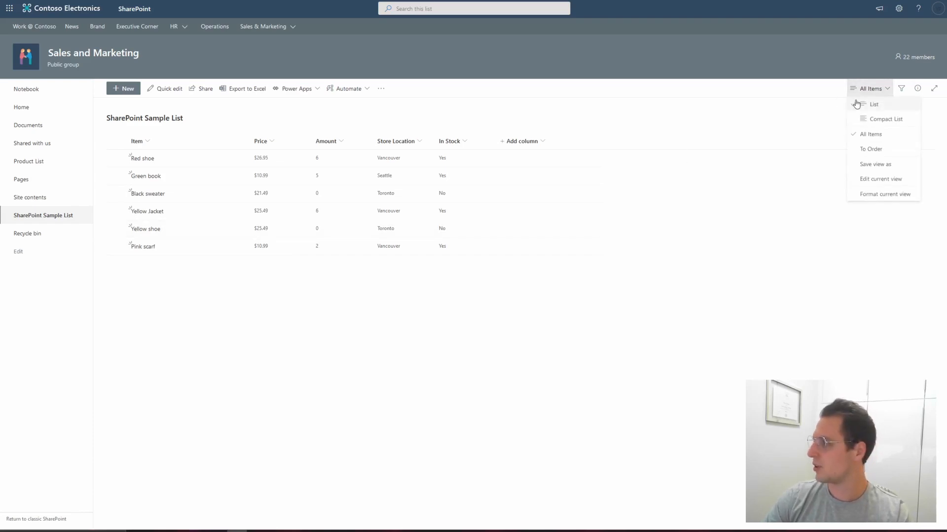
click(860, 156)
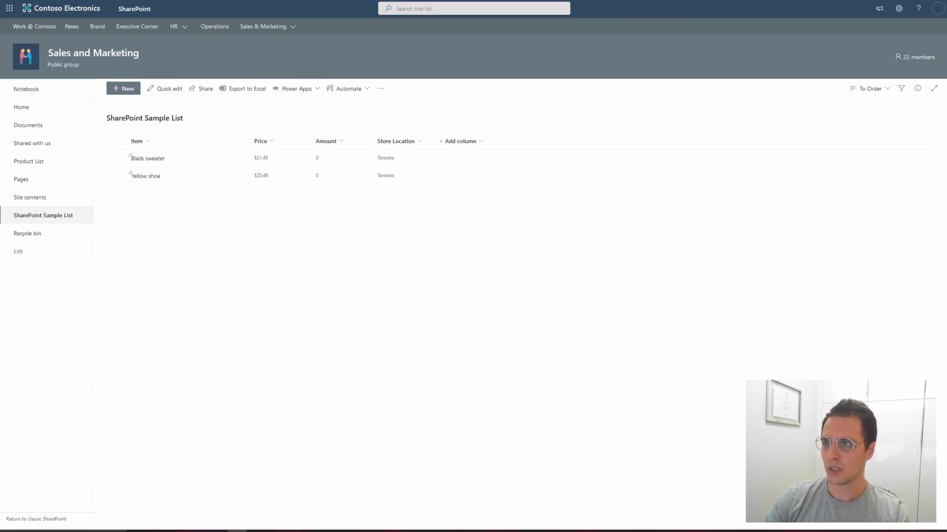
Switch back to Microsoft Teams, add the existing SharePoint Sample List to the channel's tab and look at its new item form
click(230, 0)
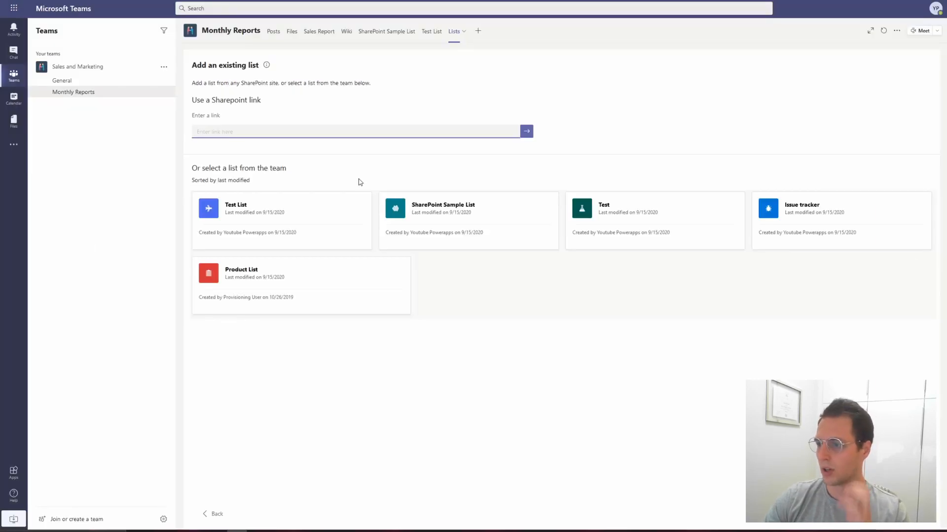
click(441, 232)
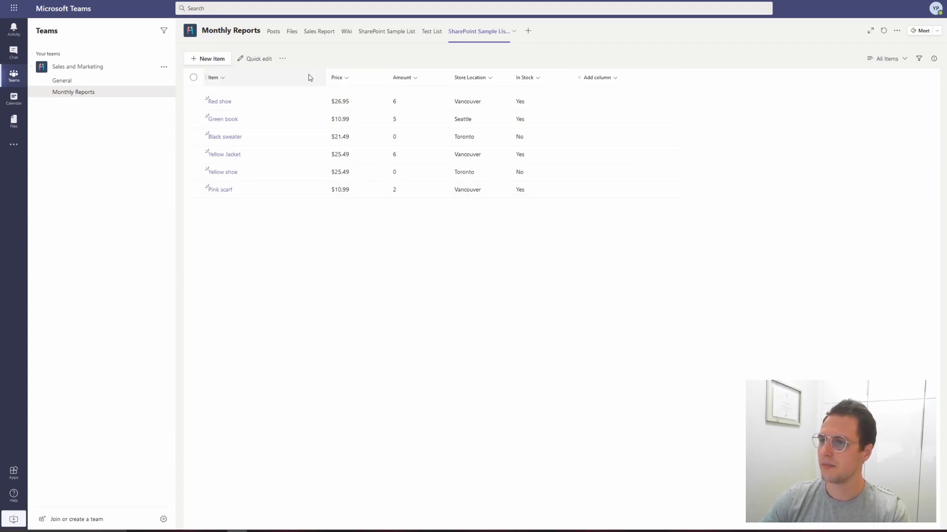
click(217, 61)
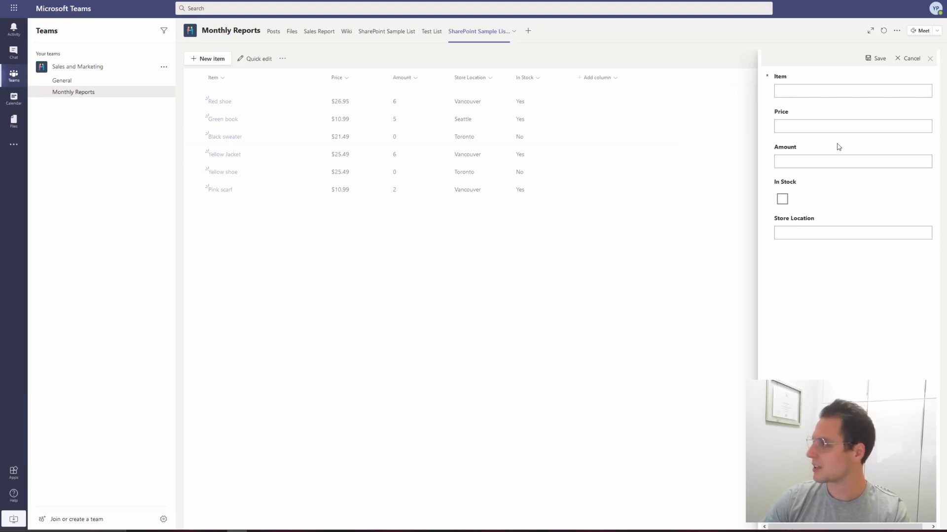
click(900, 59)
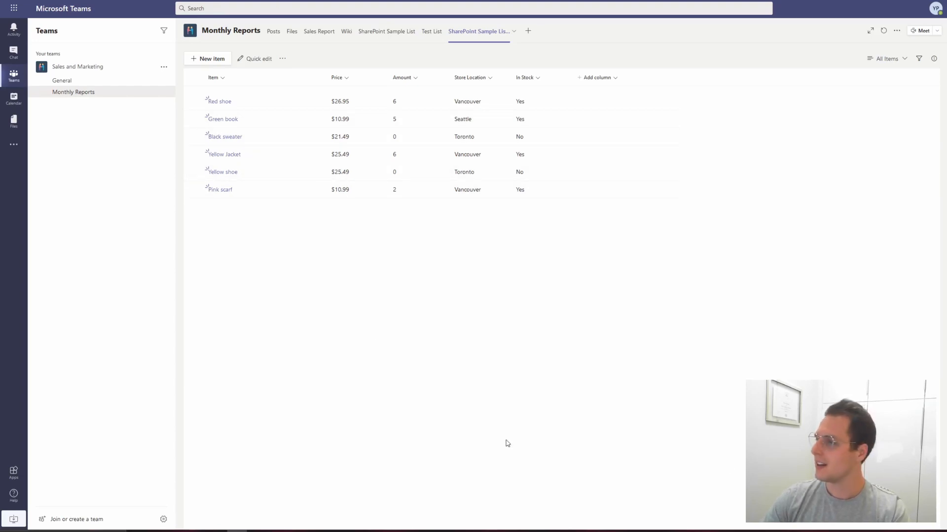
Try the Compact List layout on the SharePoint Sample List and switch back to the standard List layout
click(882, 60)
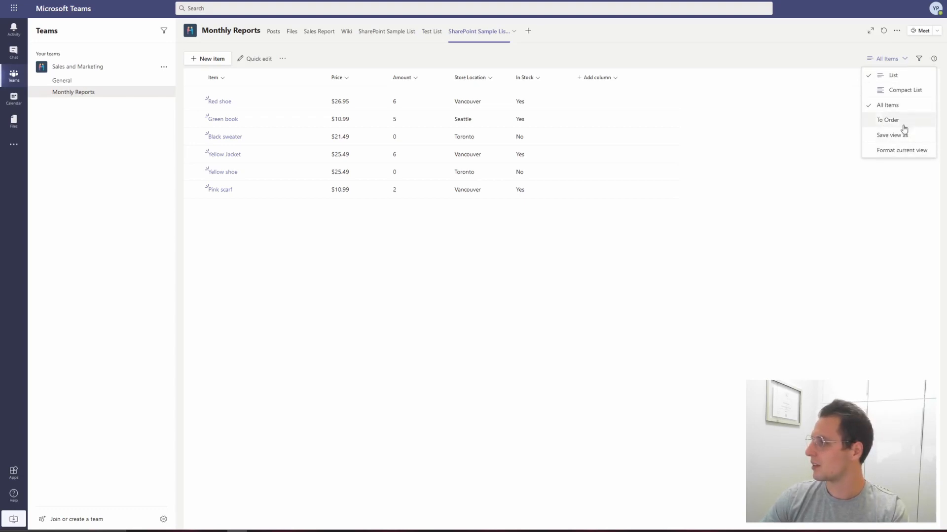
click(882, 91)
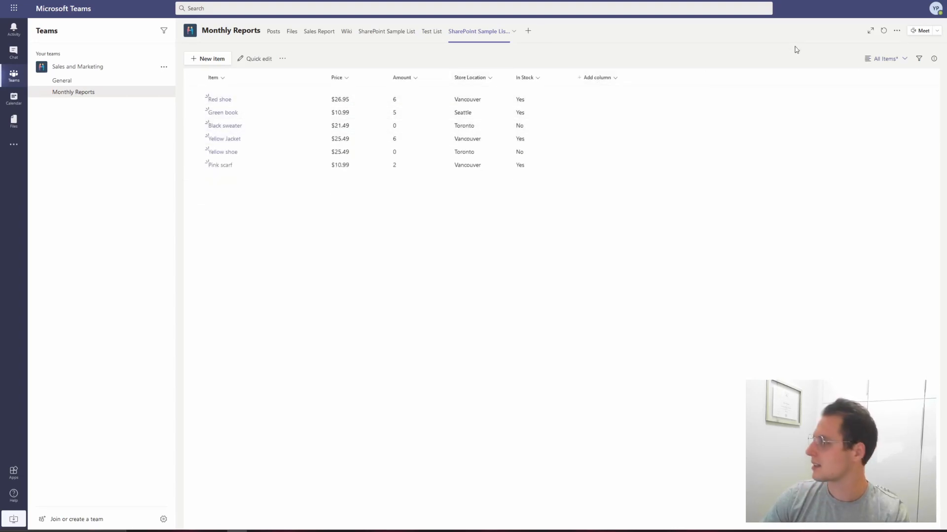
click(881, 69)
click(893, 75)
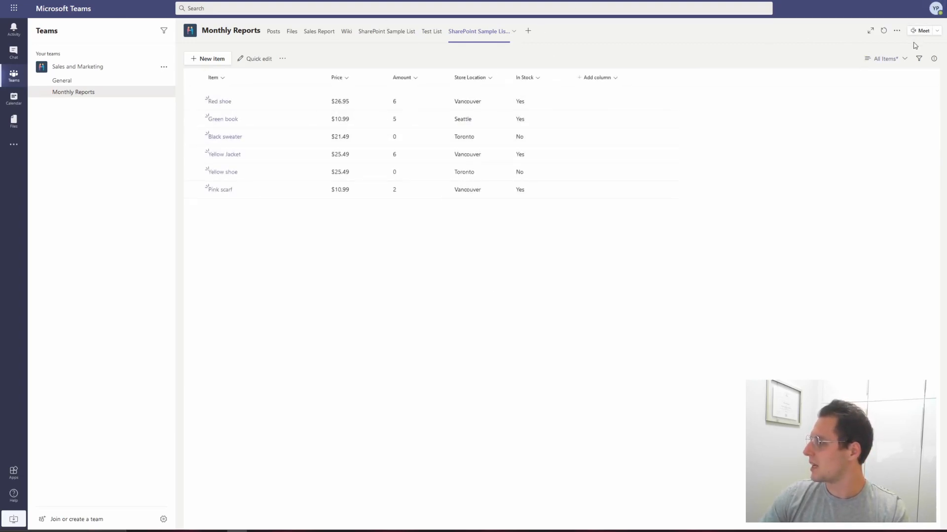
Try filtering the list by the $10.99 price, clear that filter, and filter by the Vancouver store location instead
click(920, 59)
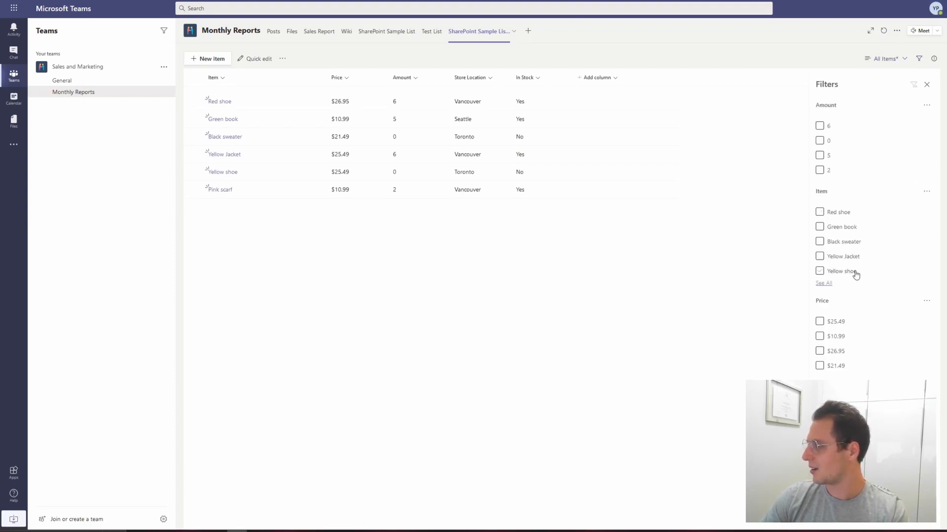
click(847, 338)
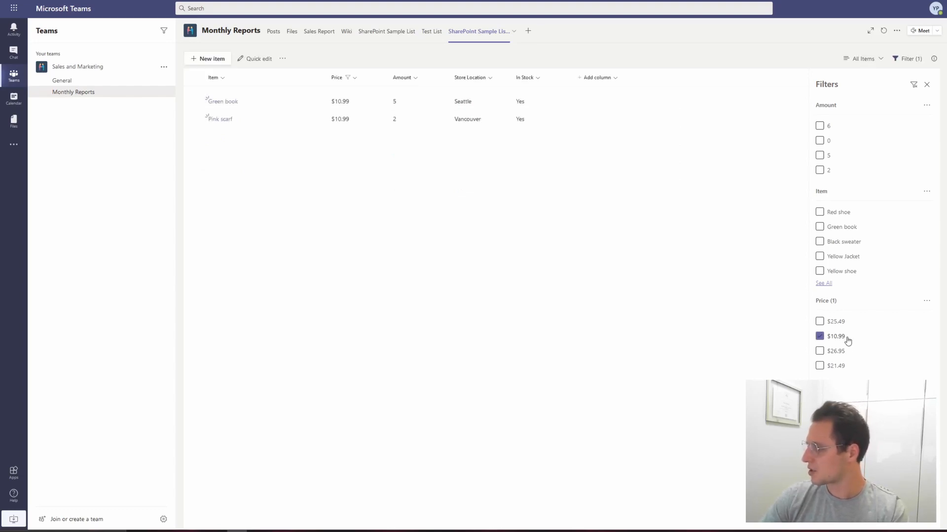
click(847, 339)
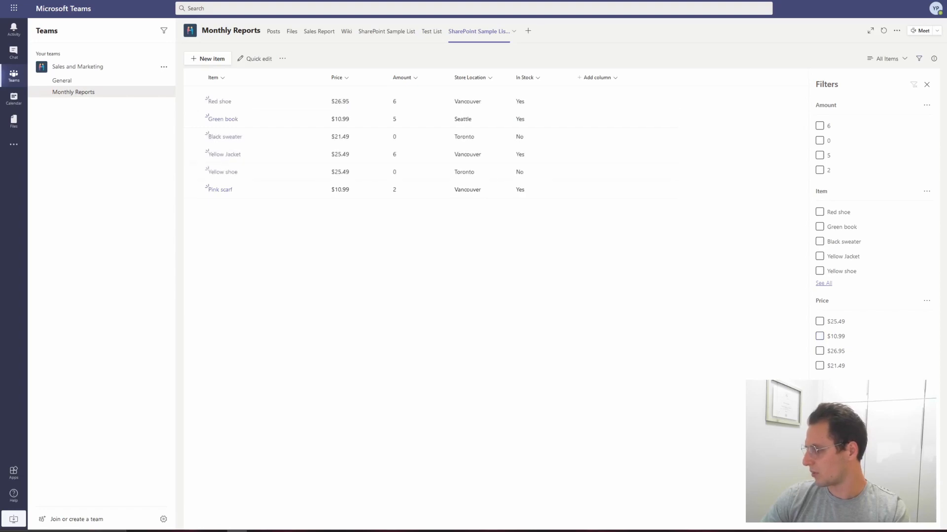
click(819, 408)
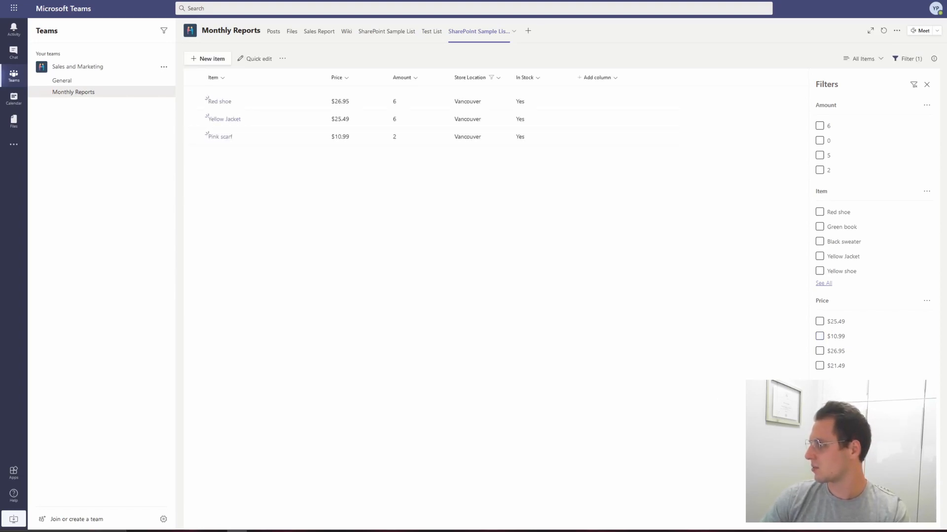
Save the filtered list as a non-public view named Vancouver Items and check it among the available views
click(881, 61)
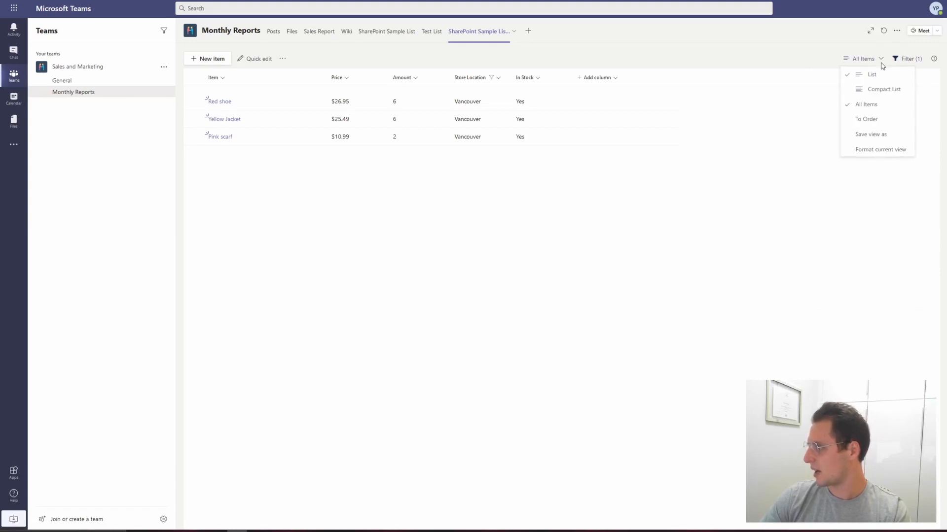
click(882, 66)
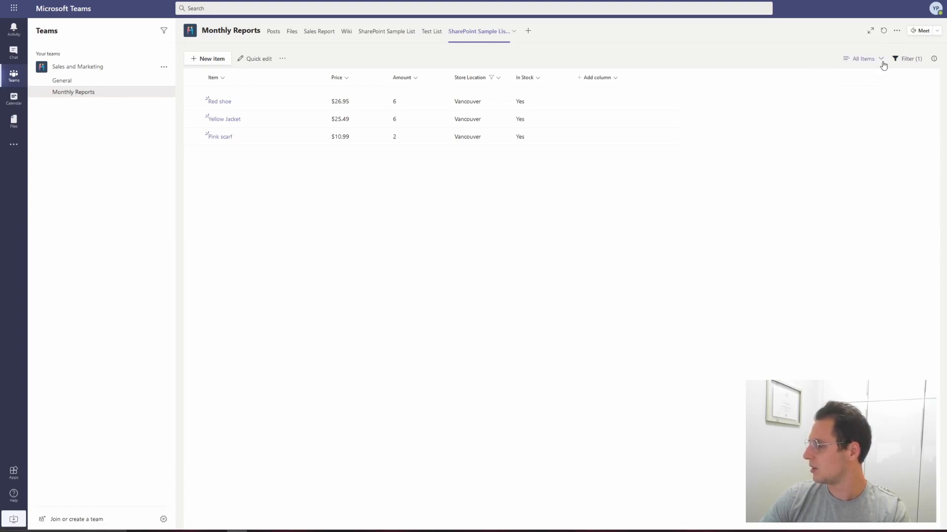
click(881, 65)
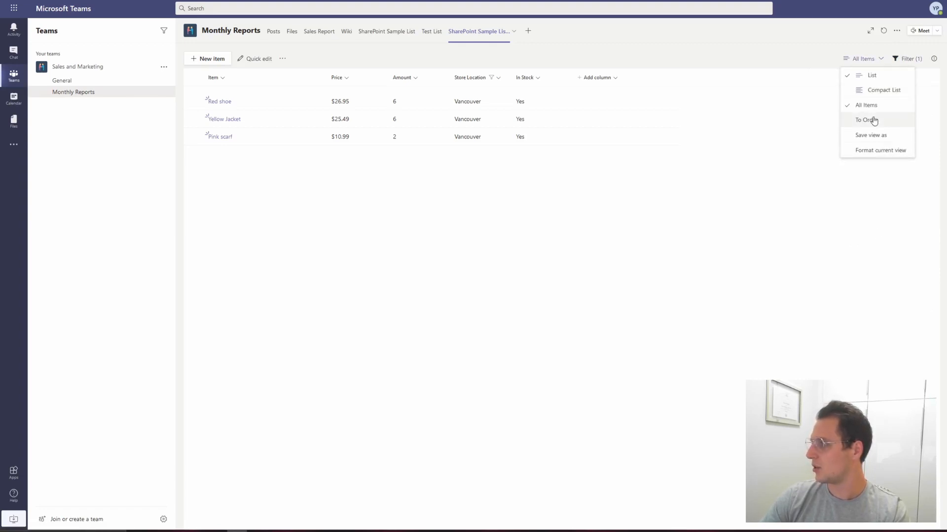
click(875, 142)
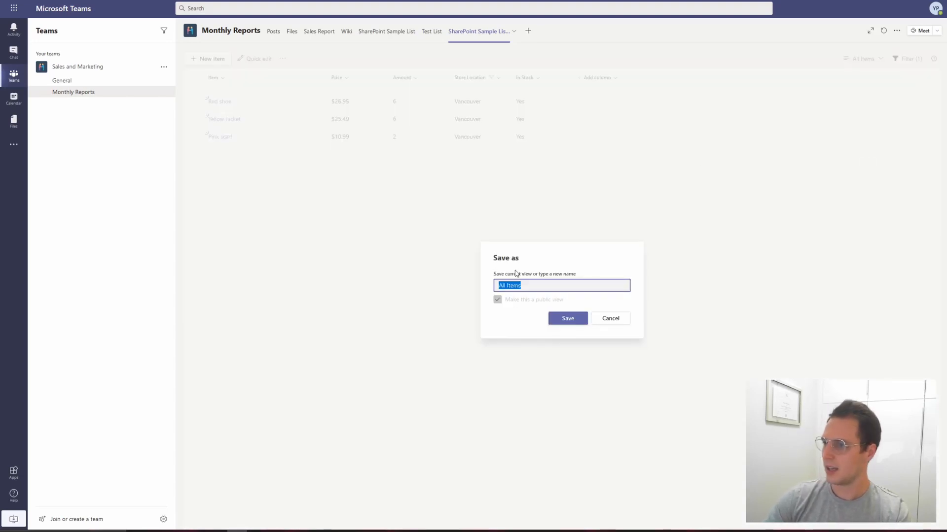
text(Vancouver)
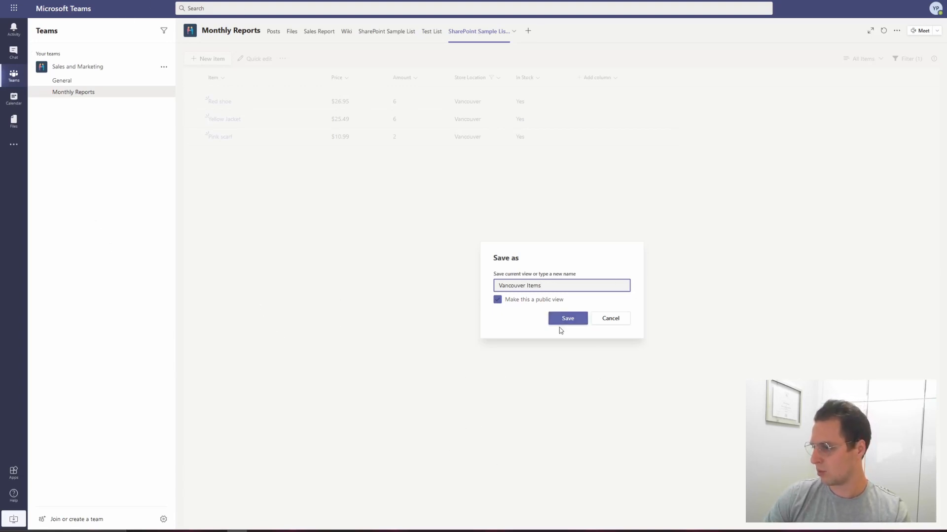
click(545, 301)
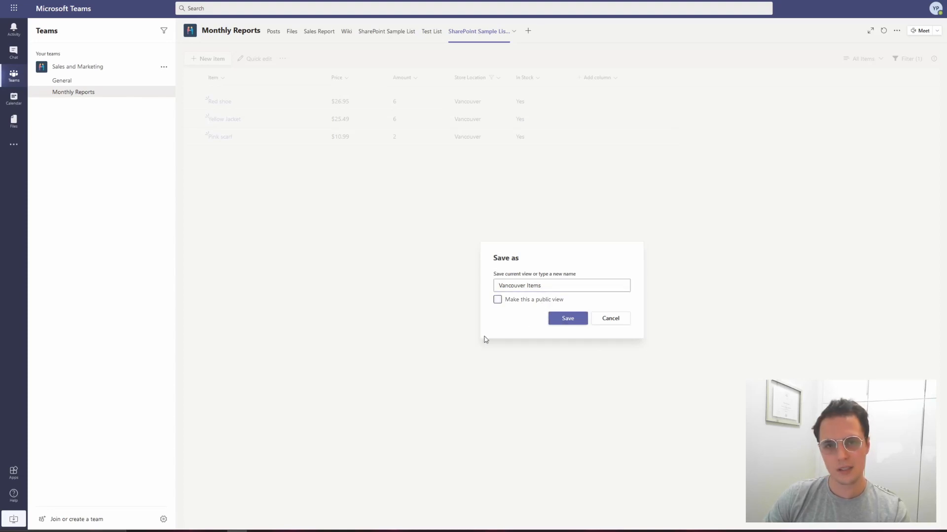
click(551, 322)
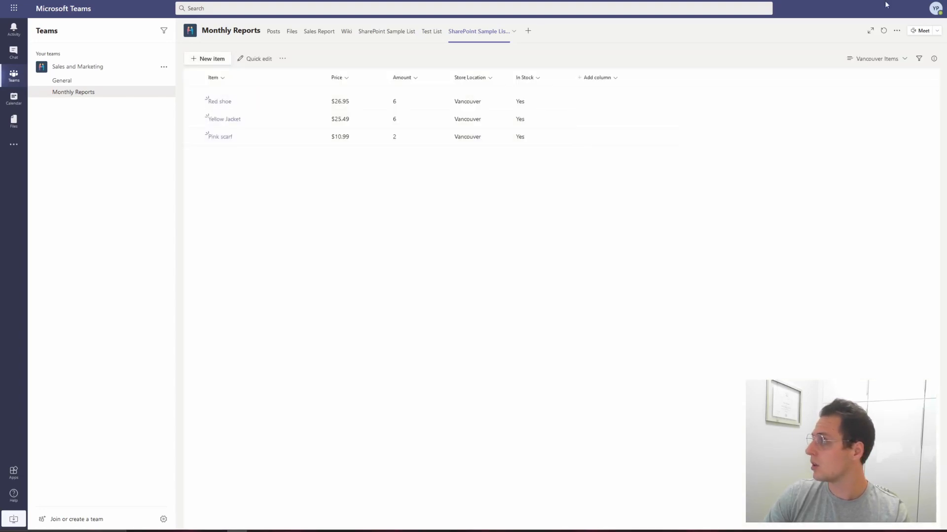
click(892, 60)
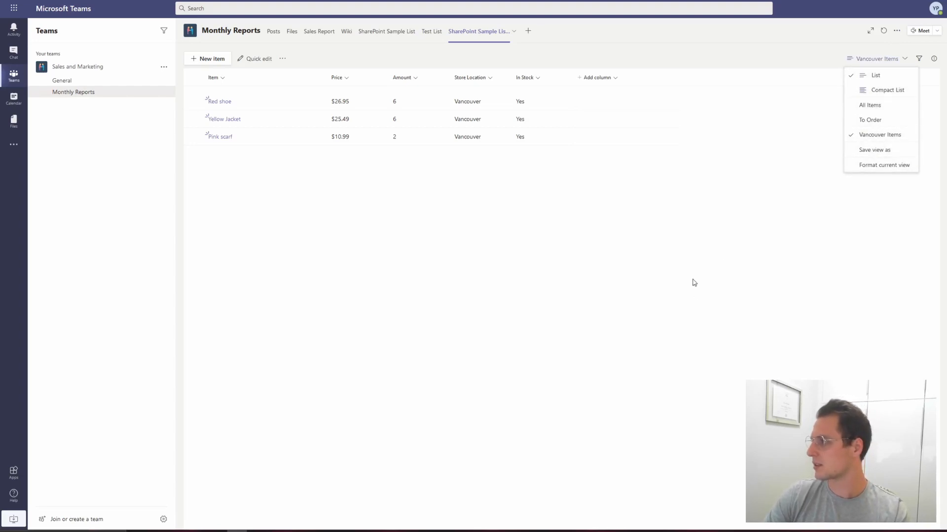
click(582, 233)
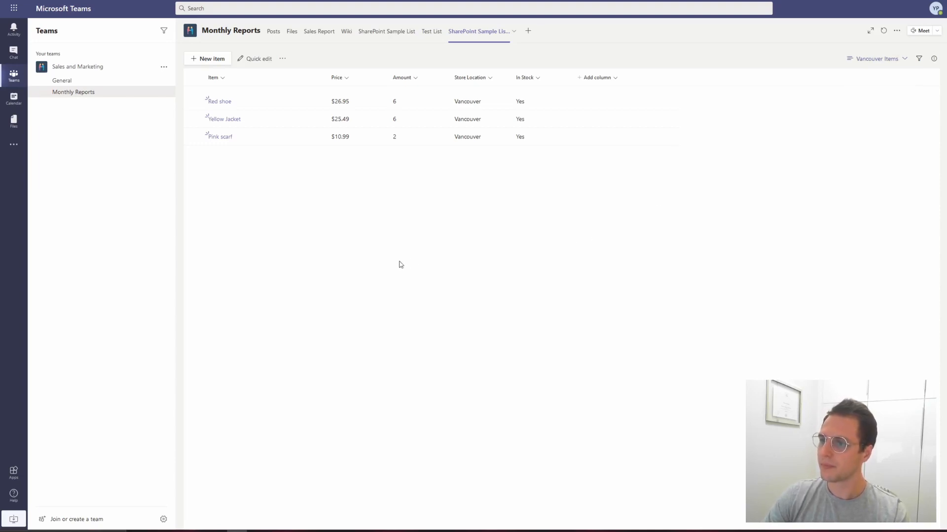
Look at the Vancouver Items view in quick edit and check the extra list options for Excel export and SharePoint
click(250, 60)
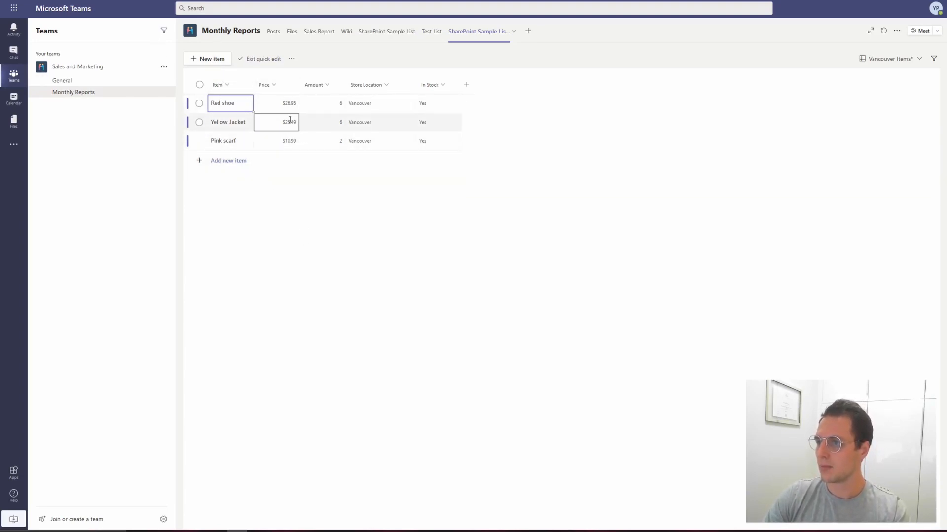
click(273, 59)
click(283, 59)
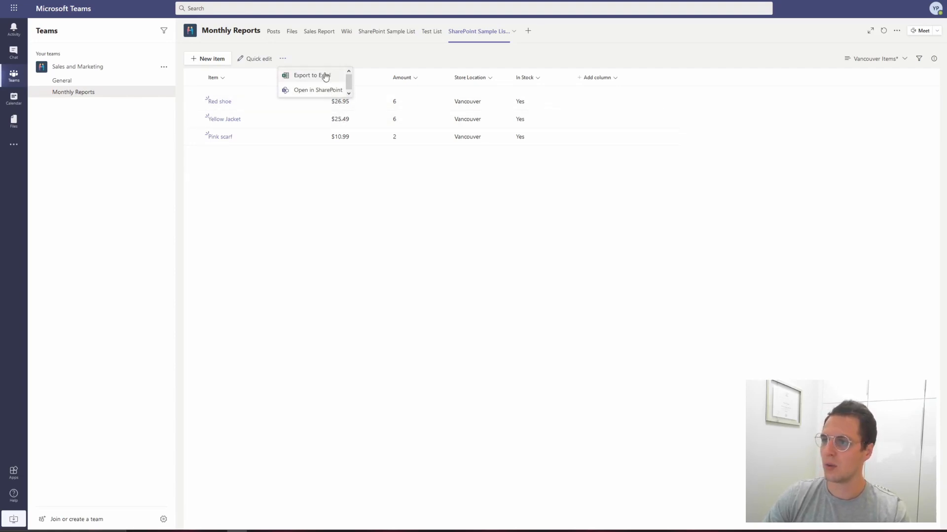
click(389, 177)
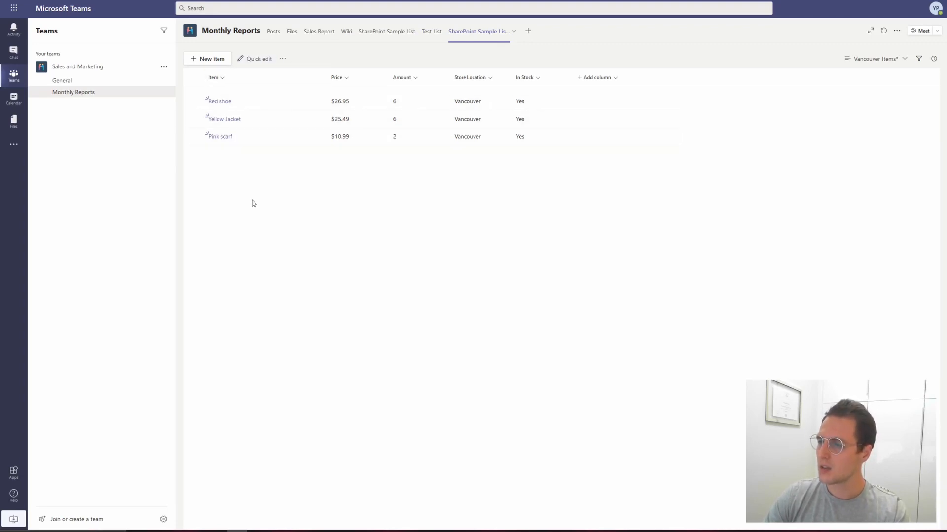
Add another Lists tab to the Monthly Reports channel and choose to create a new list for it
click(529, 32)
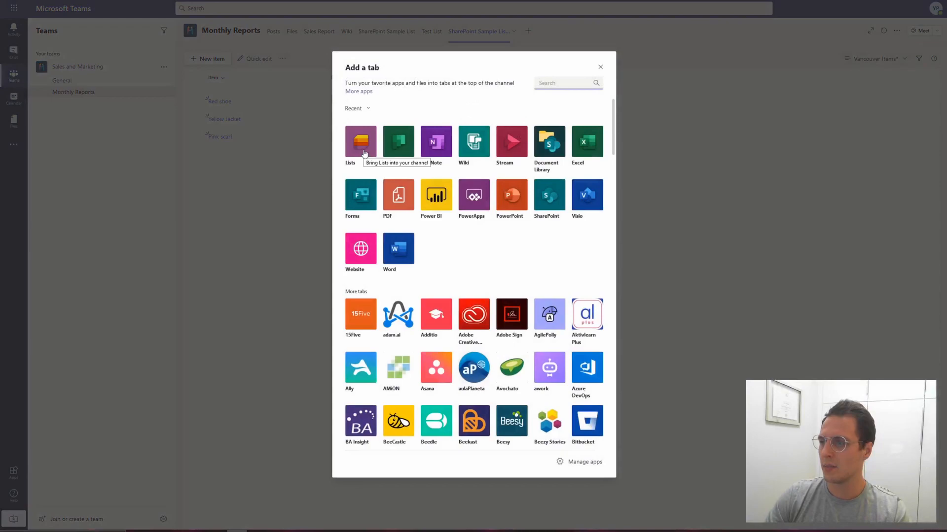
click(364, 154)
click(577, 368)
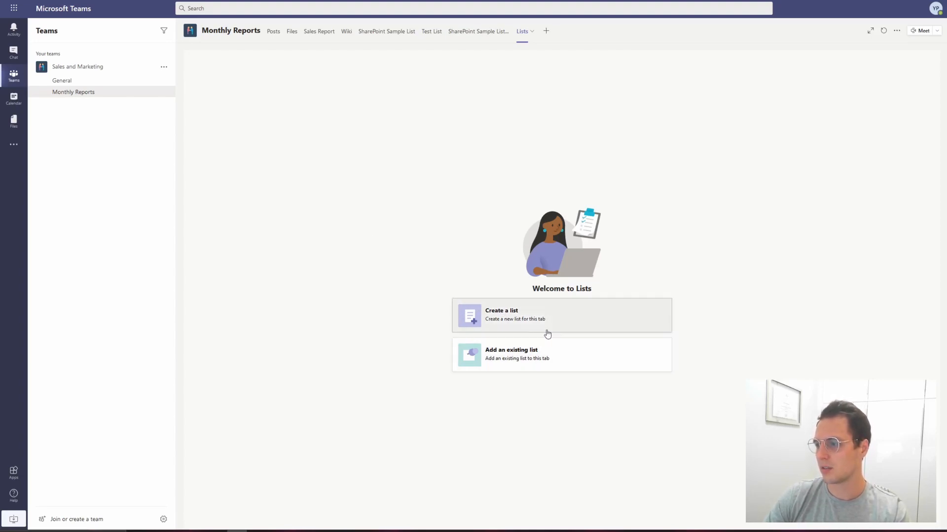
click(512, 327)
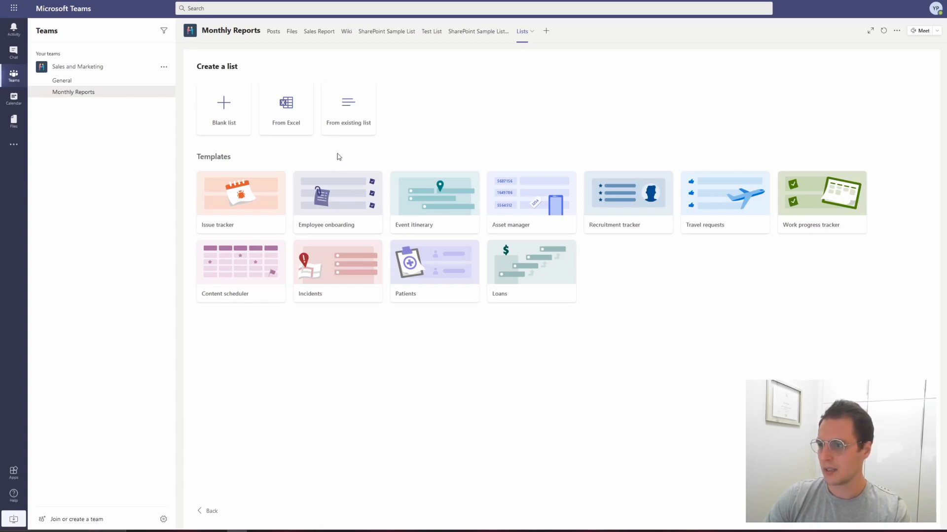
Look at the existing lists available as a starting point and examine the Issue tracker template's columns and sample items
click(345, 133)
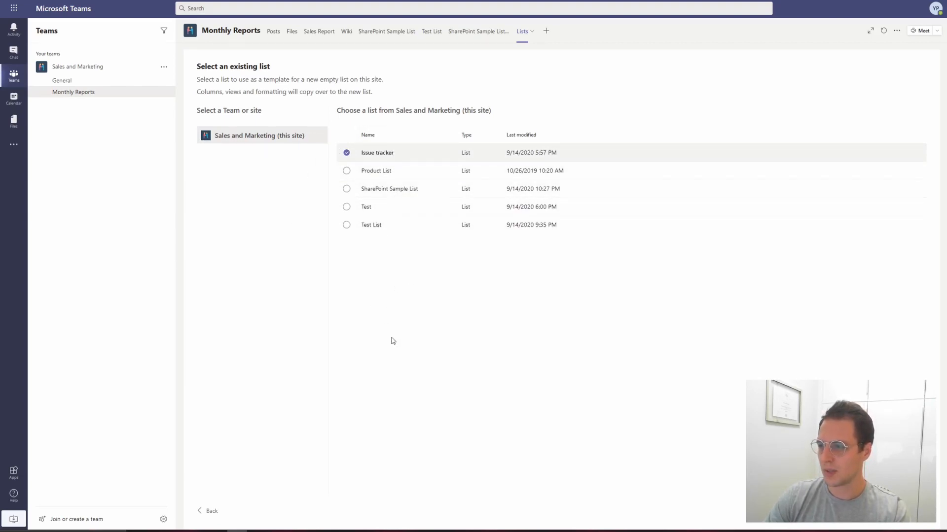
click(216, 513)
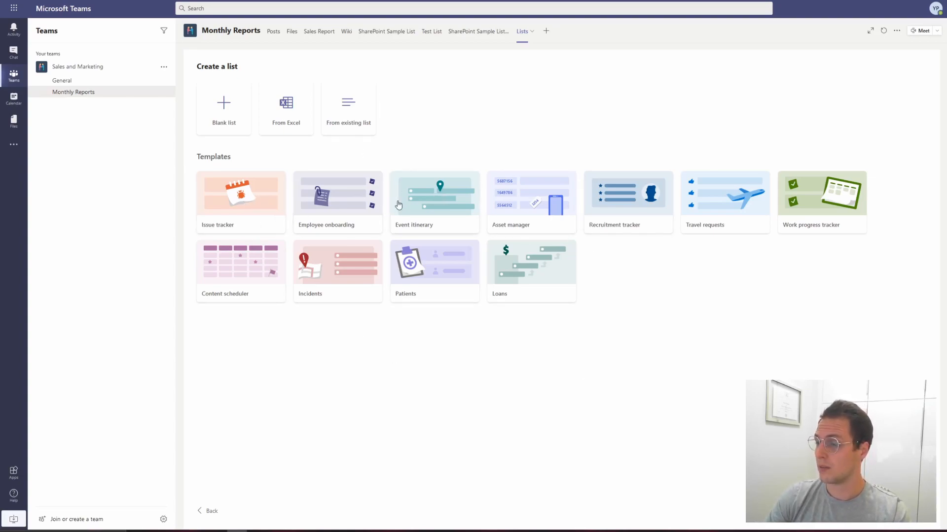
click(255, 204)
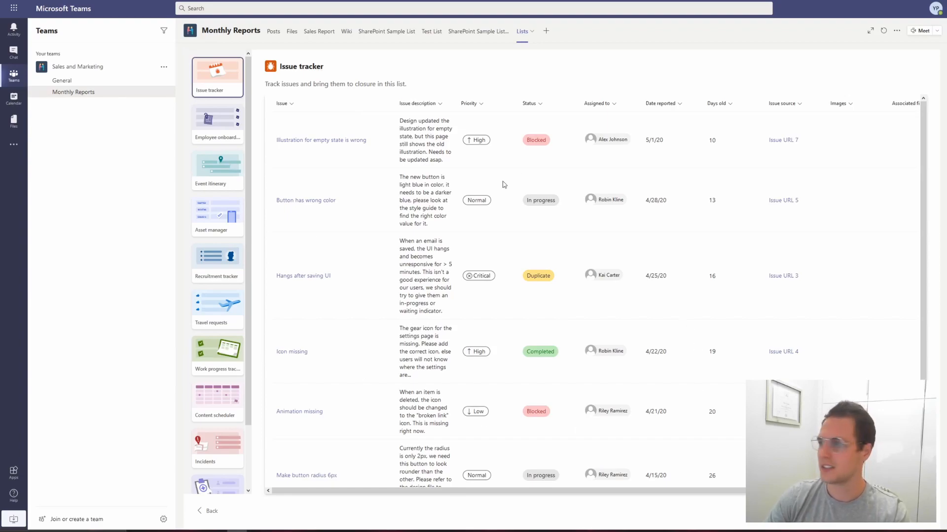
scroll(503, 183, down, 1)
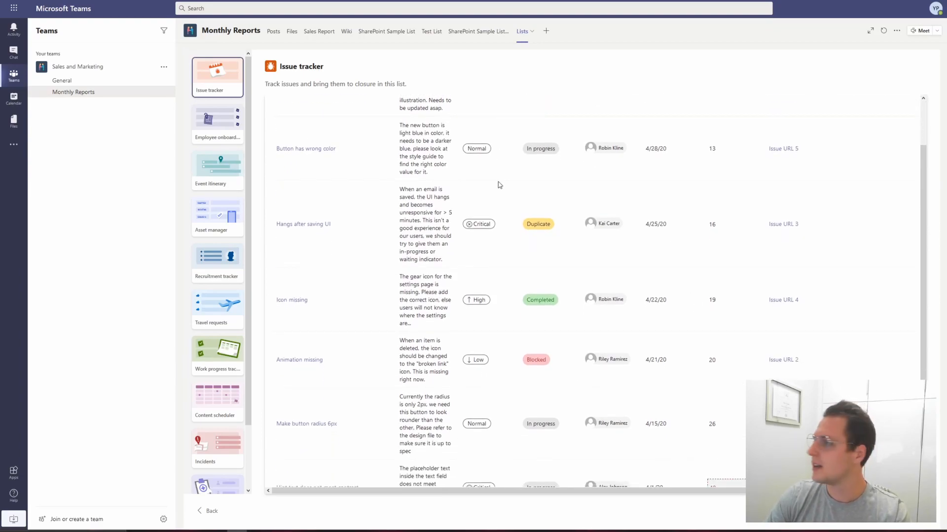
scroll(373, 246, down, 1)
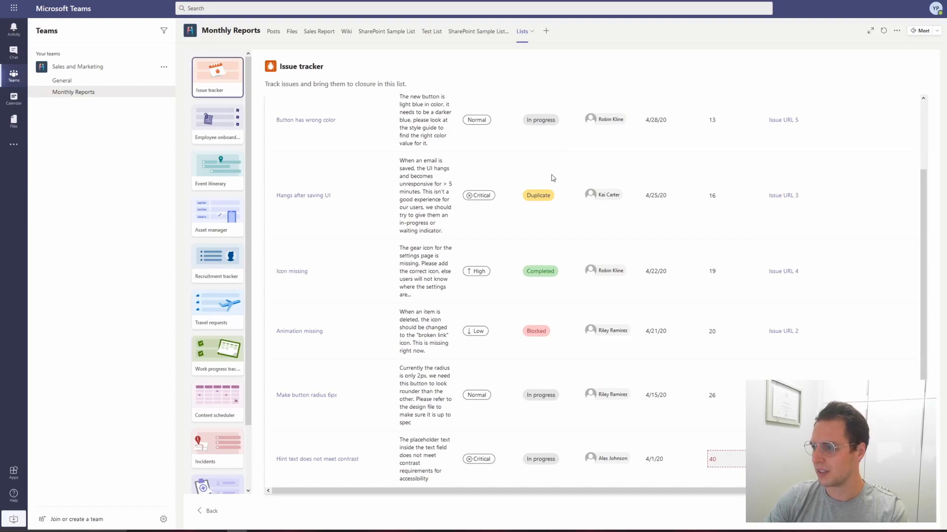
scroll(487, 158, up, 3)
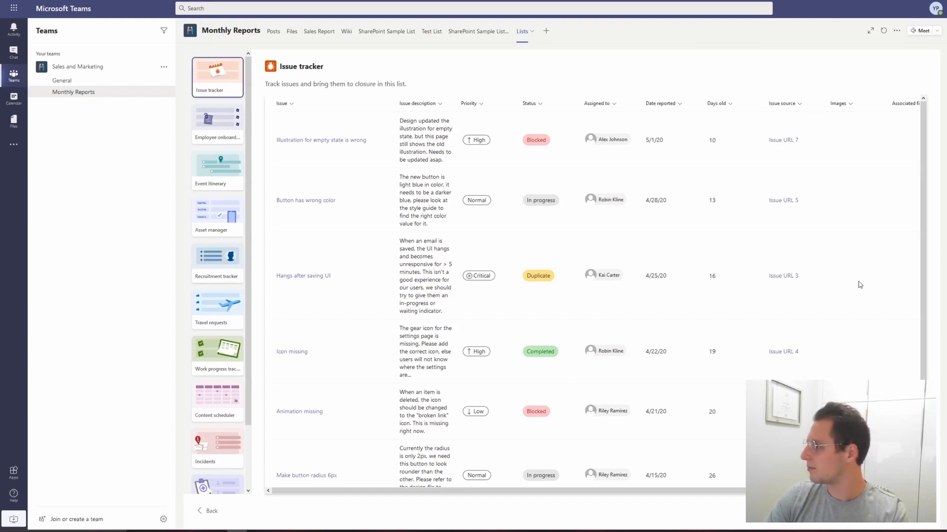
scroll(725, 424, right, 2)
scroll(725, 444, down, 2)
scroll(725, 443, left, 2)
scroll(725, 444, up, 3)
scroll(641, 384, down, 1)
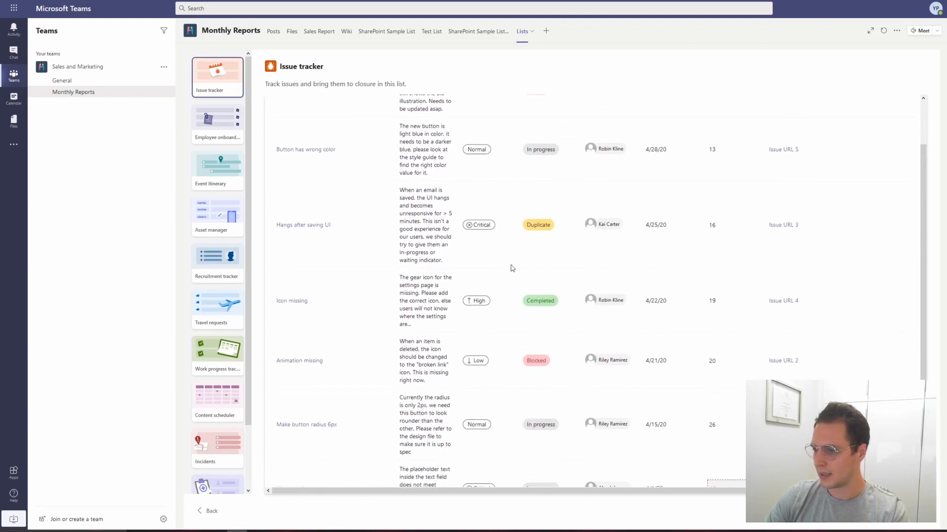
scroll(475, 257, down, 1)
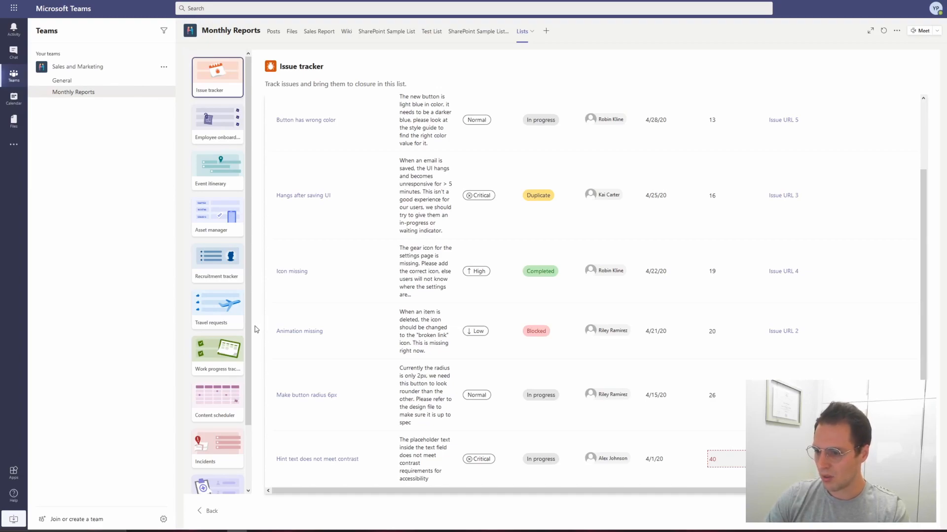
Preview the Patients template's columns and return to the list creation choices
drag(249, 341, 246, 403)
click(217, 424)
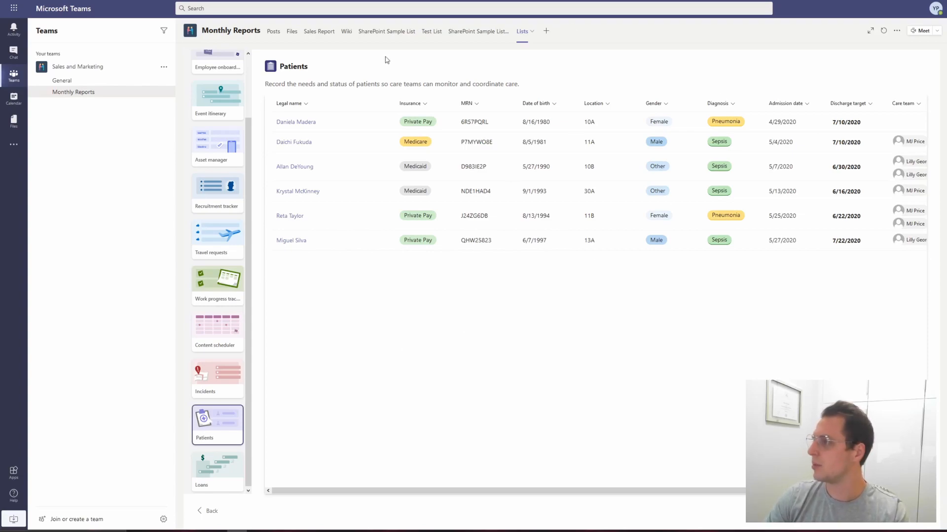
scroll(483, 402, right, 3)
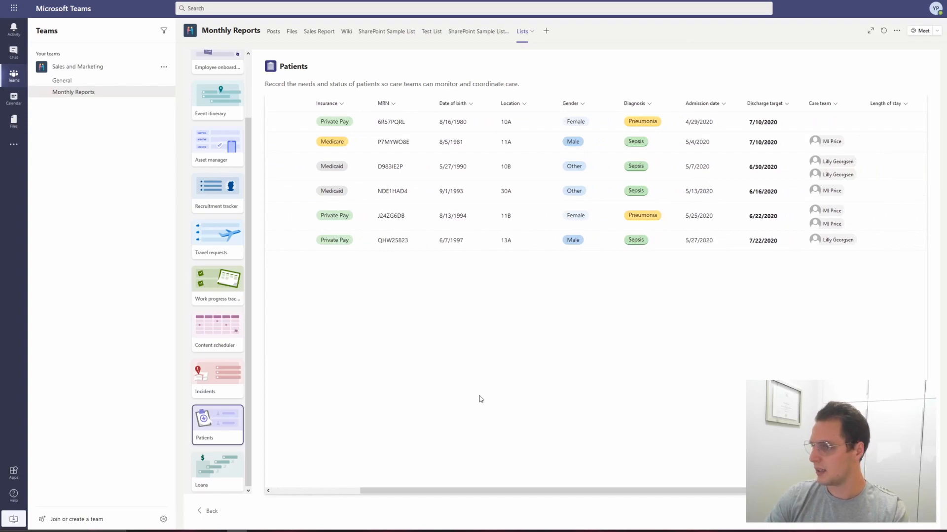
scroll(481, 396, left, 3)
scroll(226, 243, up, 2)
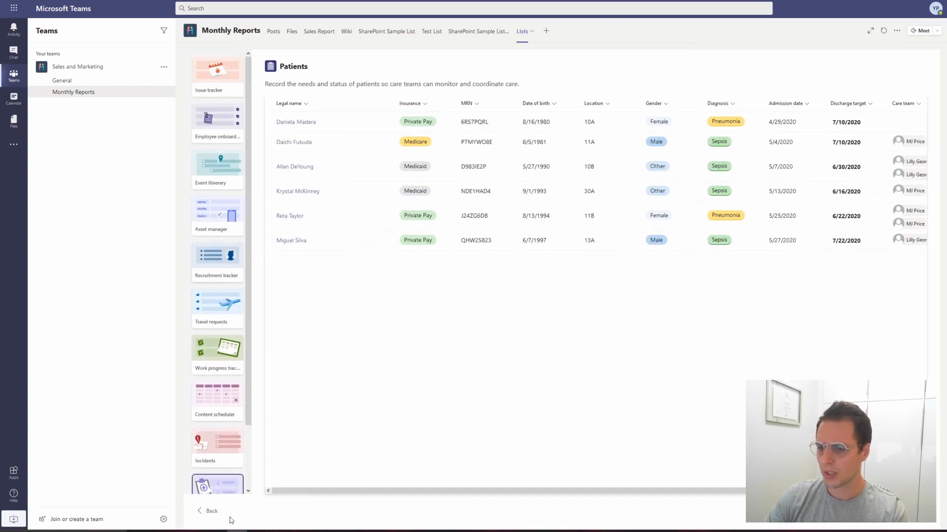
click(209, 511)
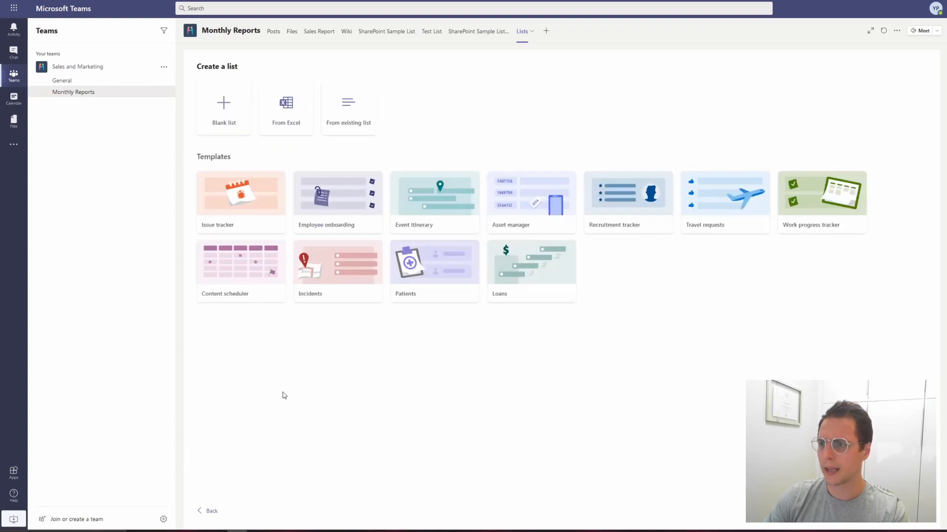
Create a blank list named Order List with the description "This list highlights our current orders from our website." and a purple color
click(224, 117)
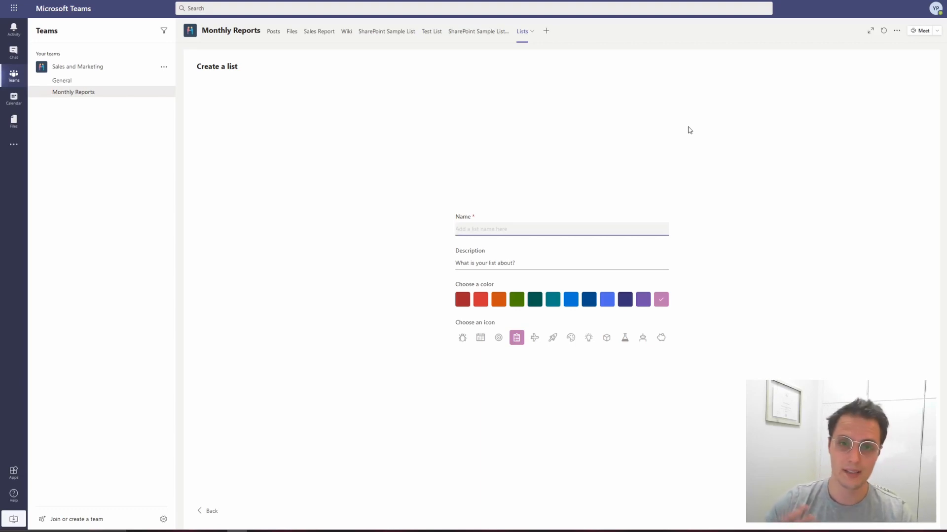
text(Order List)
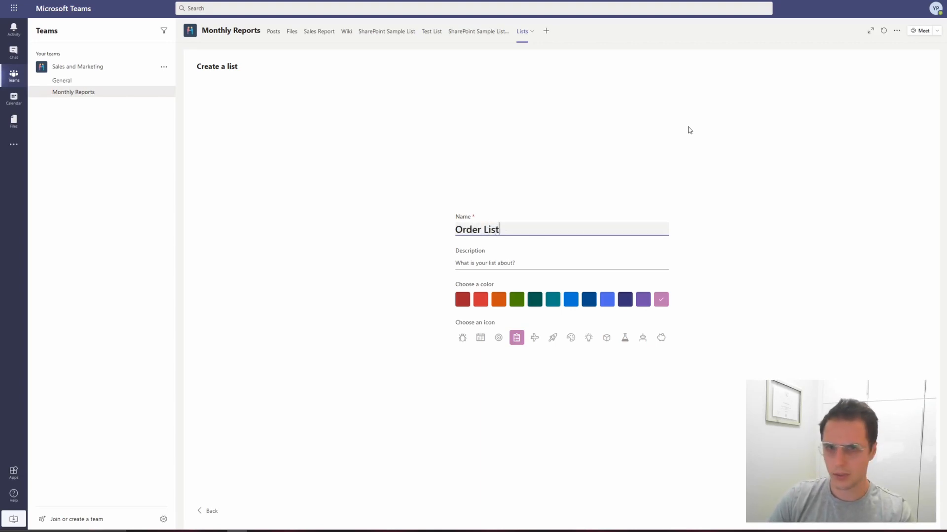
click(555, 266)
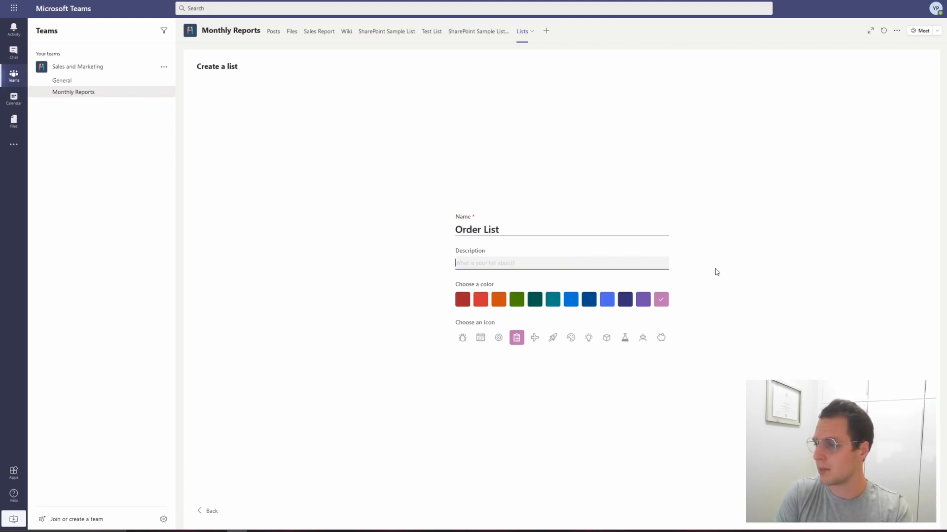
text(This list)
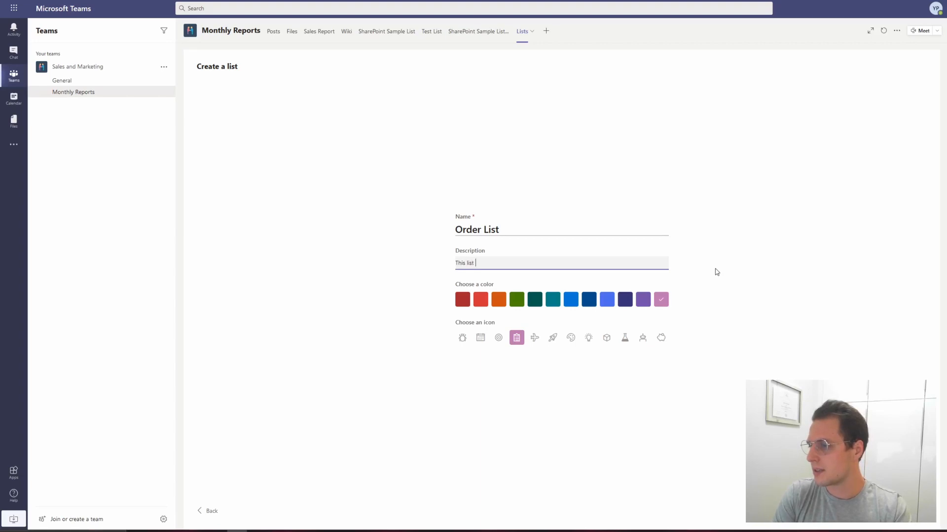
text( highlights ou)
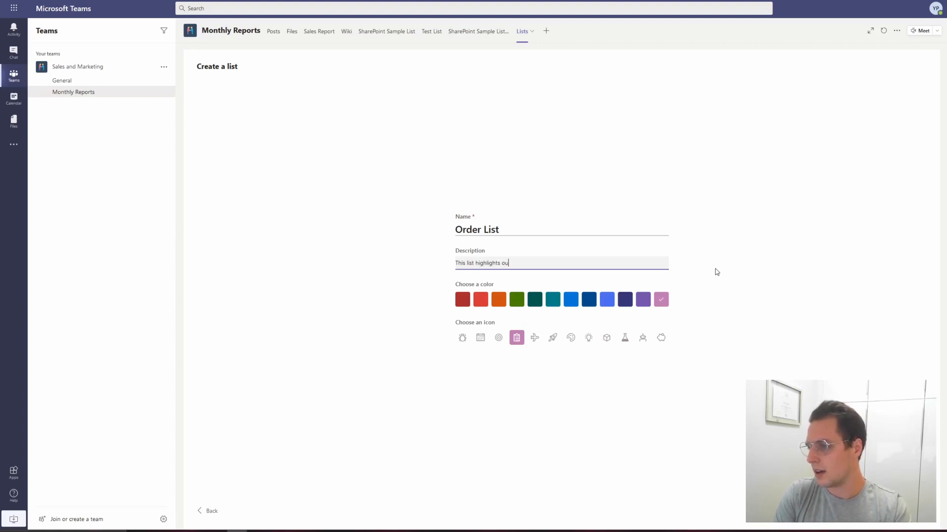
text(r current orders f)
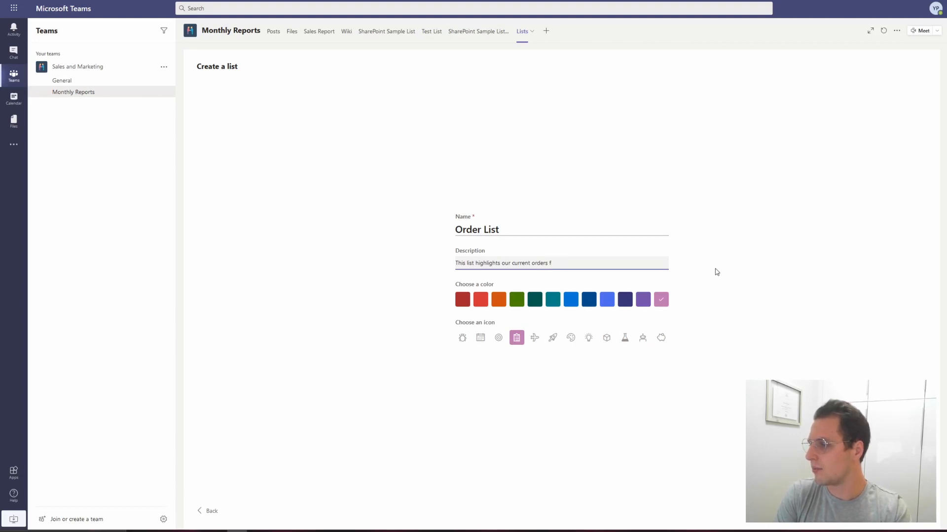
text(erom our website.)
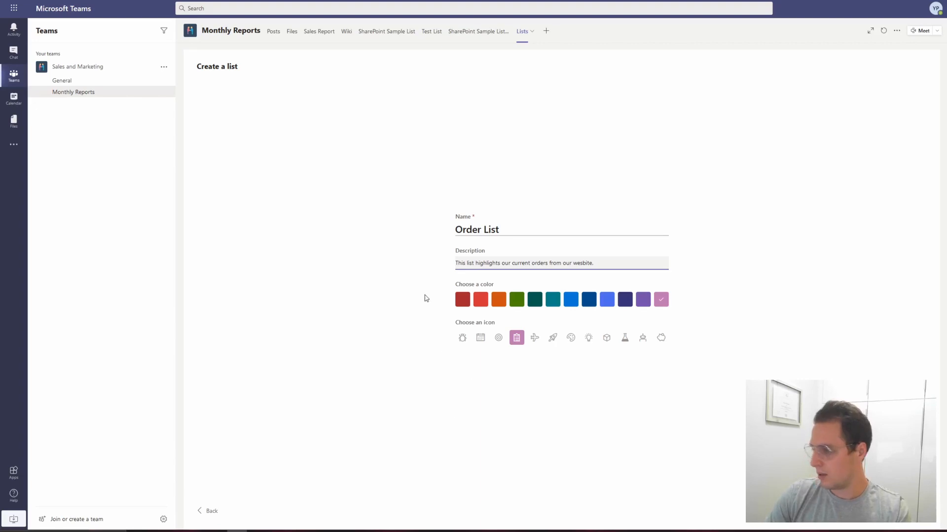
key(BackSpace)
key(BackSpace)
key(BackSpace)
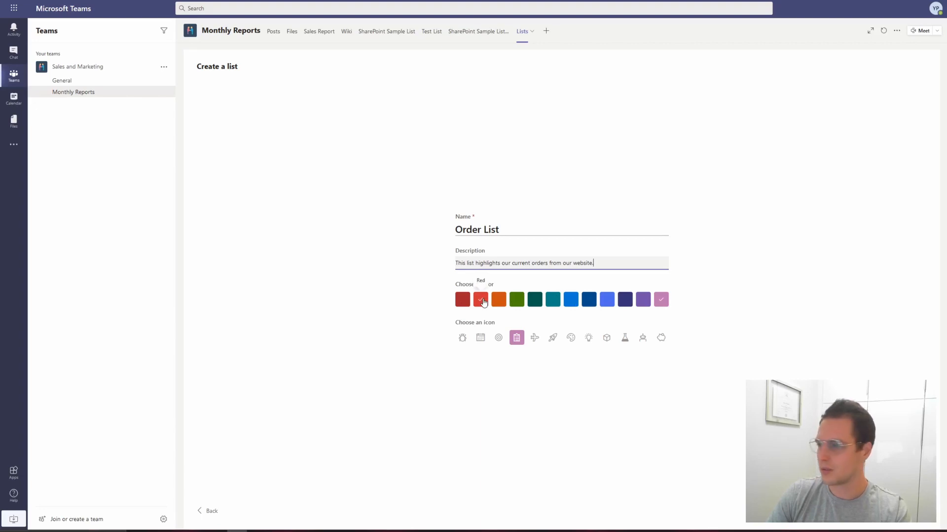
click(643, 305)
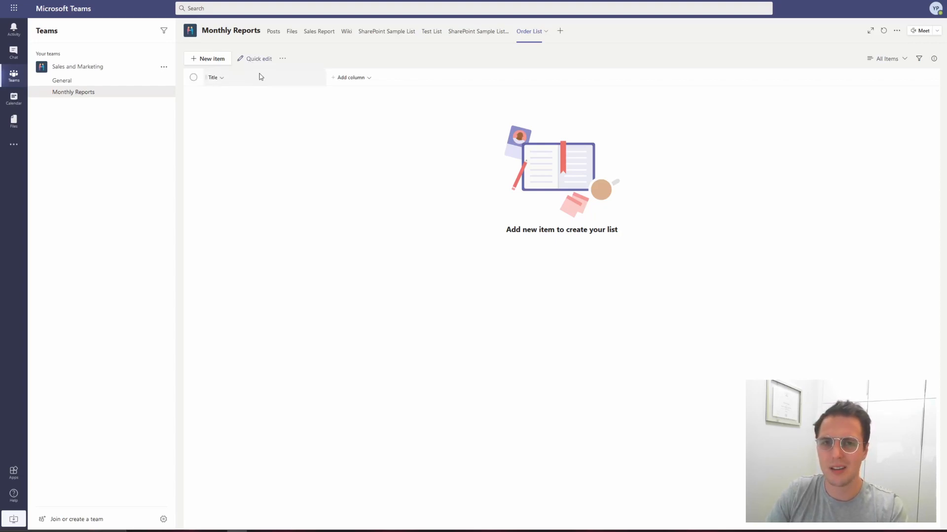
Check the Title column's options in quick edit and in the standard list view
click(258, 58)
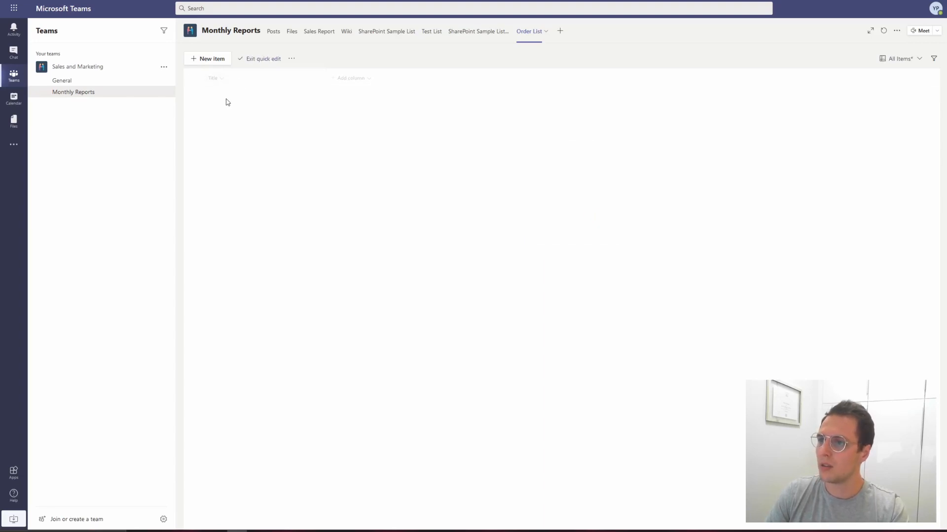
click(228, 83)
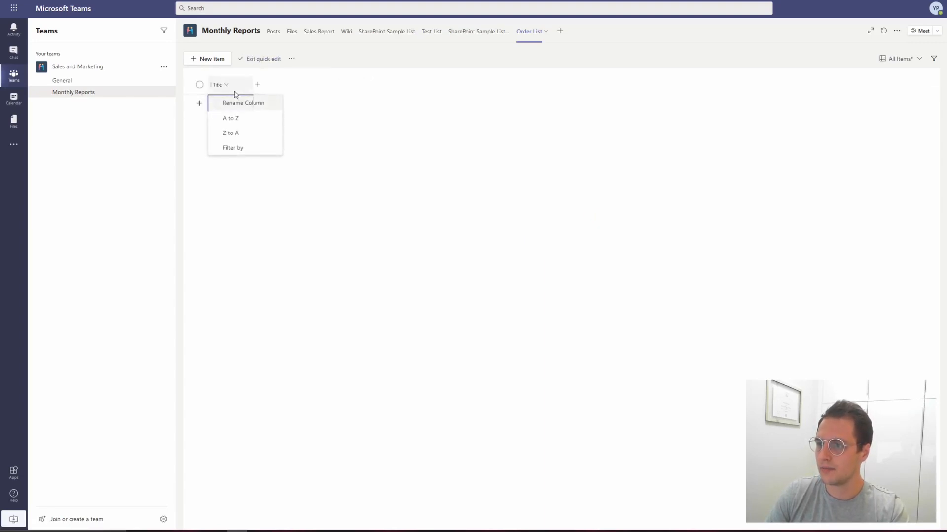
click(252, 67)
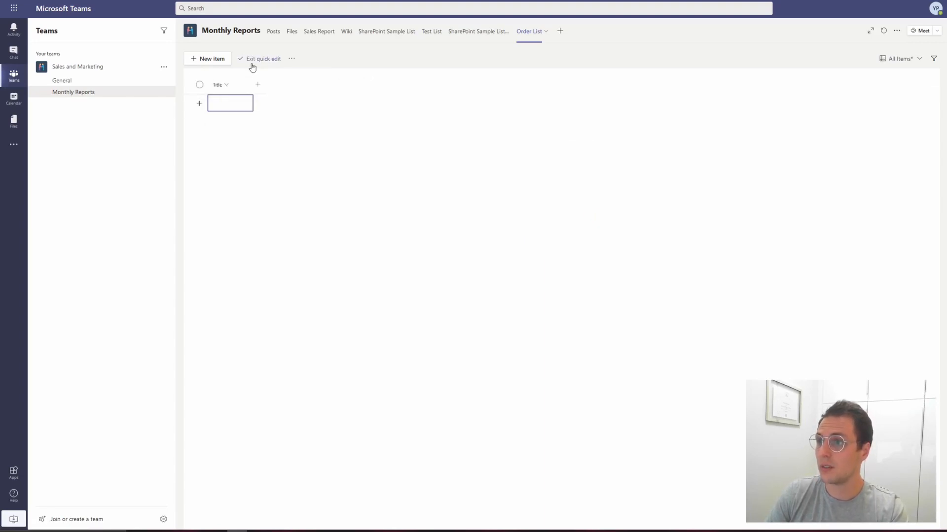
click(224, 82)
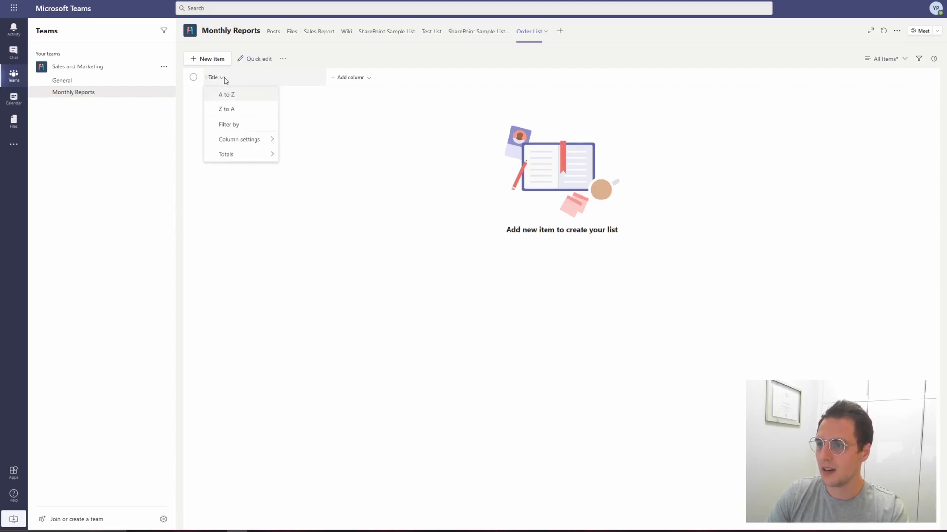
Rename the Order List's Title column to Product Name in quick edit
click(254, 60)
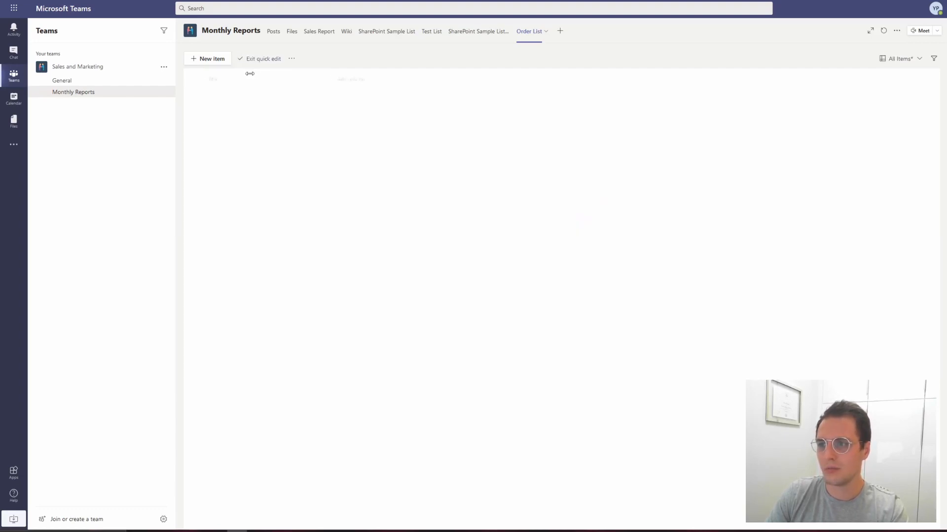
click(228, 85)
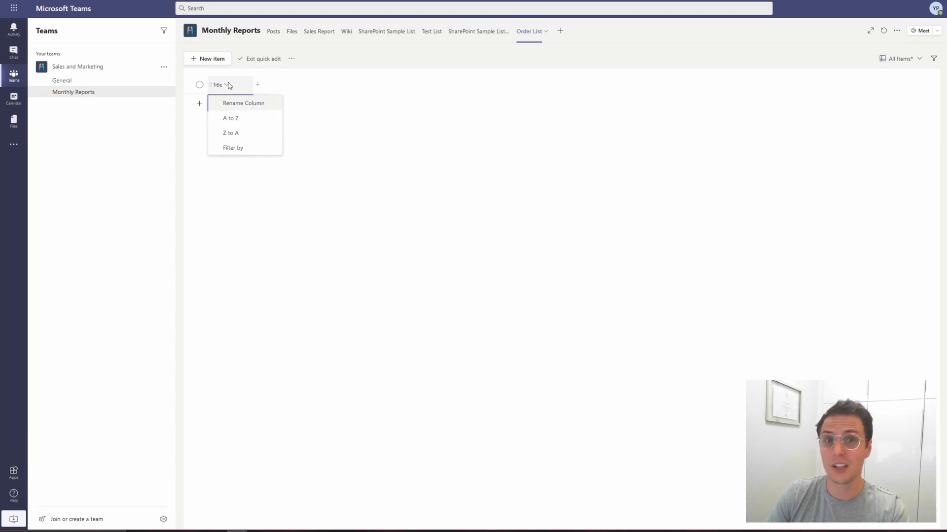
click(237, 104)
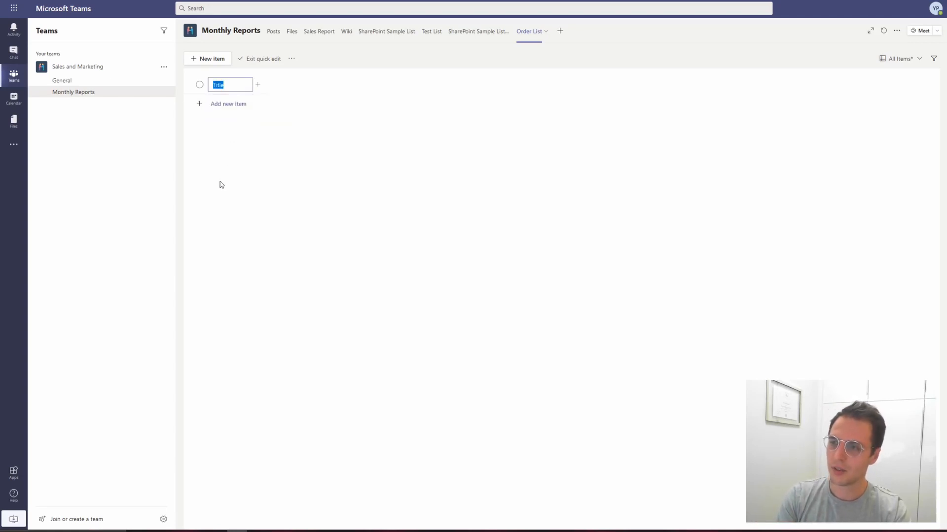
text(Product Name)
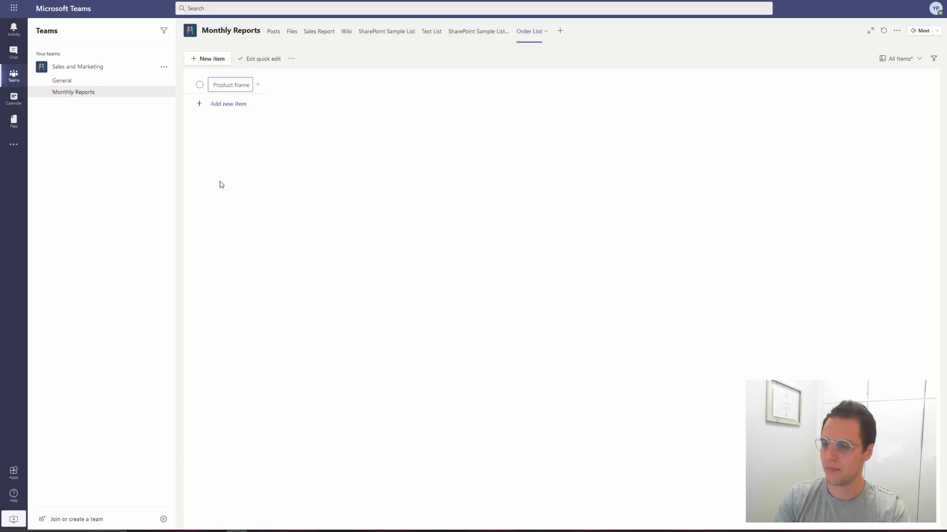
key(Return)
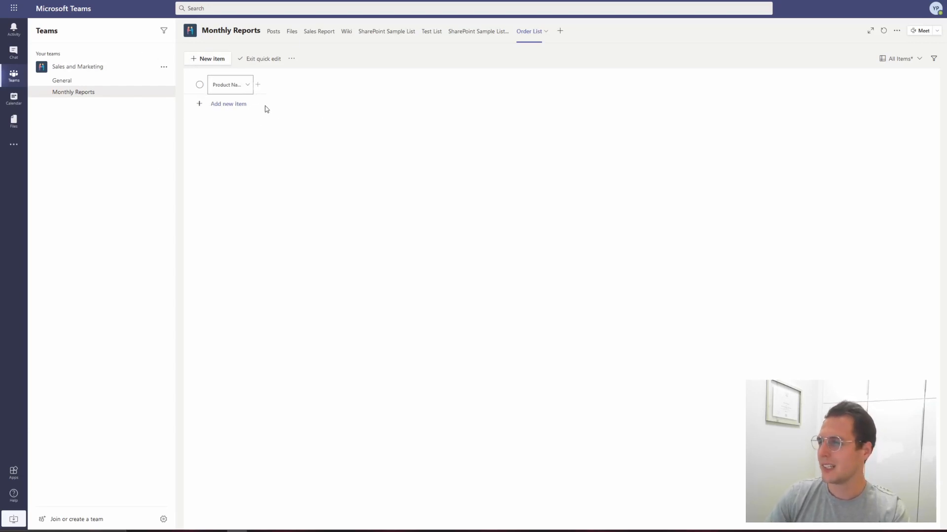
Widen the Product Name column so its full heading fits
click(255, 88)
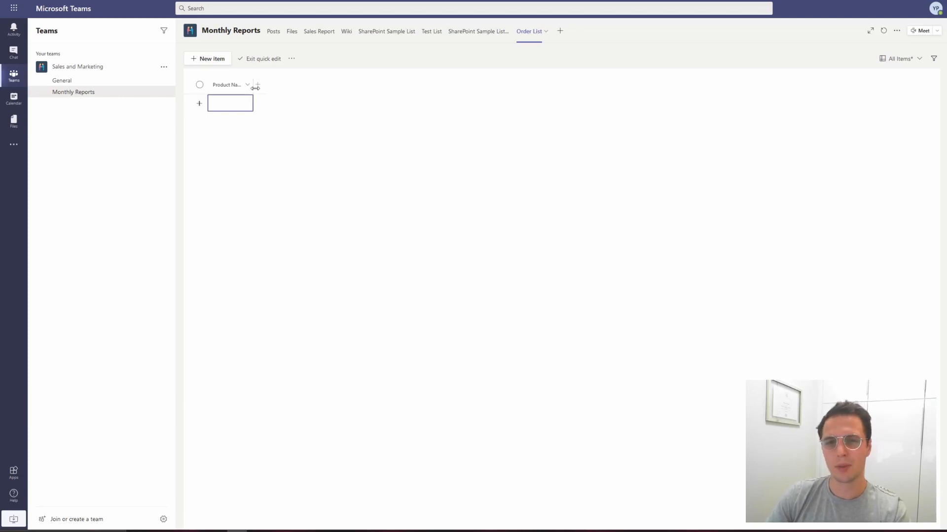
drag(254, 88, 329, 107)
click(241, 100)
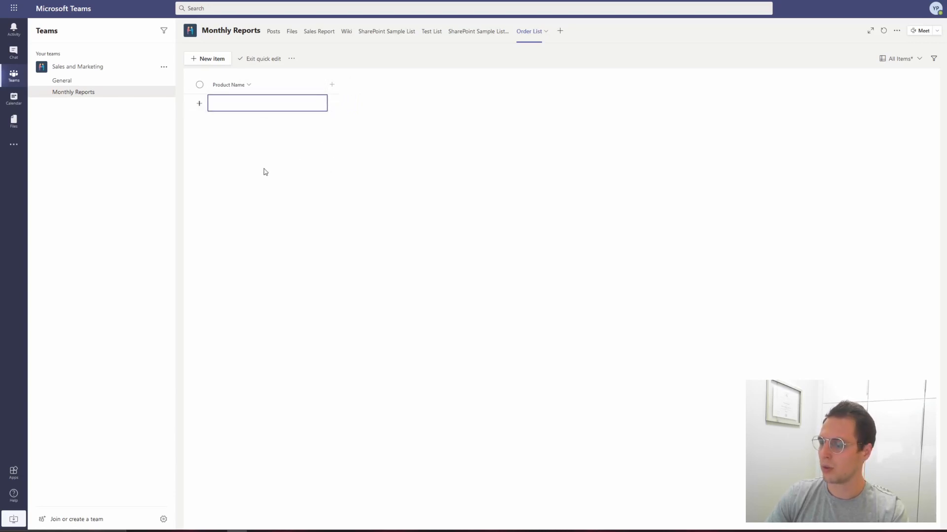
Add a Number column named Quantity after the Product Name column
click(331, 85)
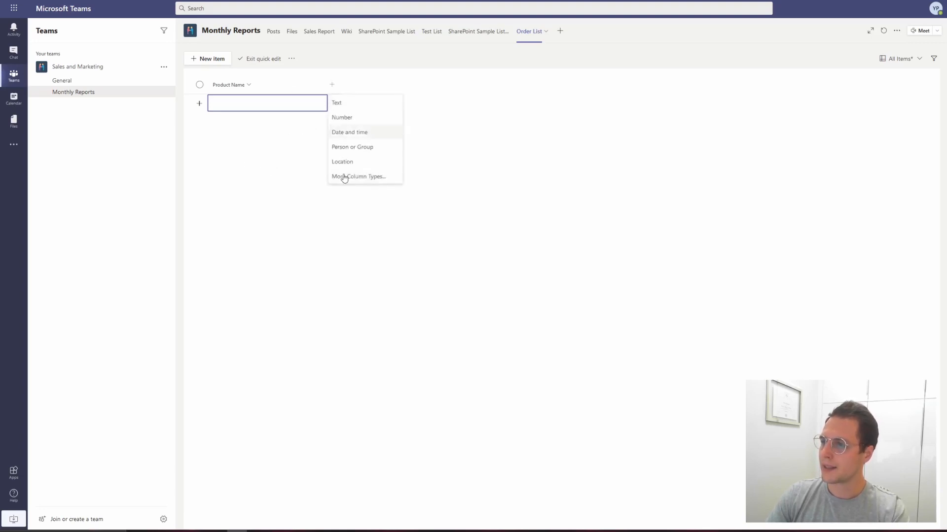
click(353, 124)
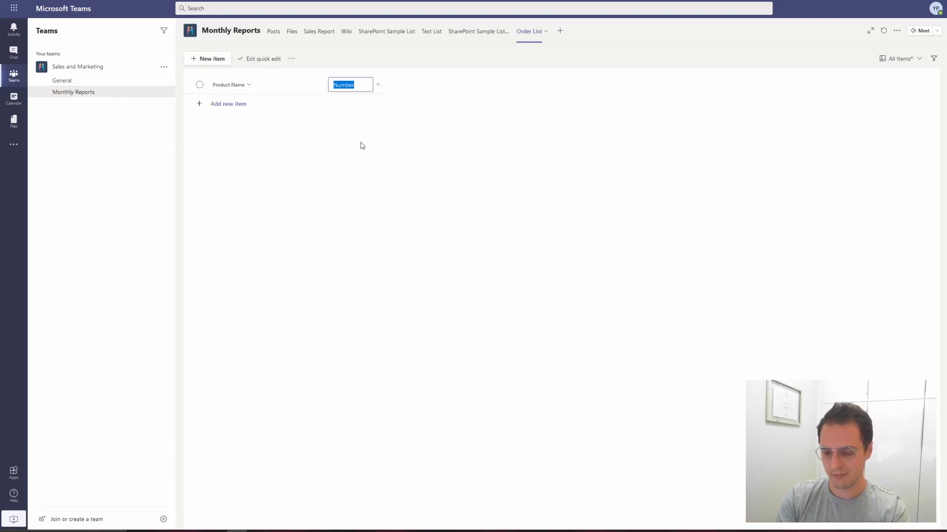
text(Quantity)
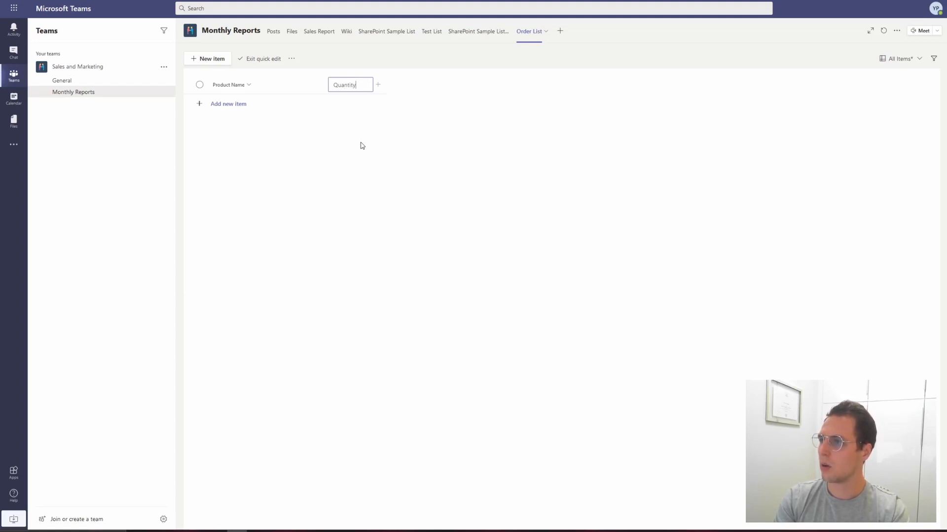
key(Return)
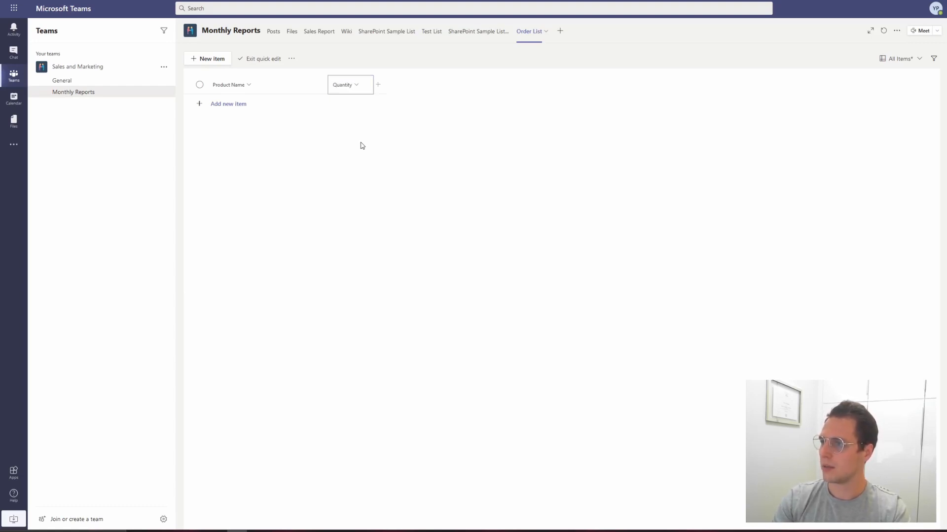
Add a Date and time column named Date after the Quantity column
click(377, 88)
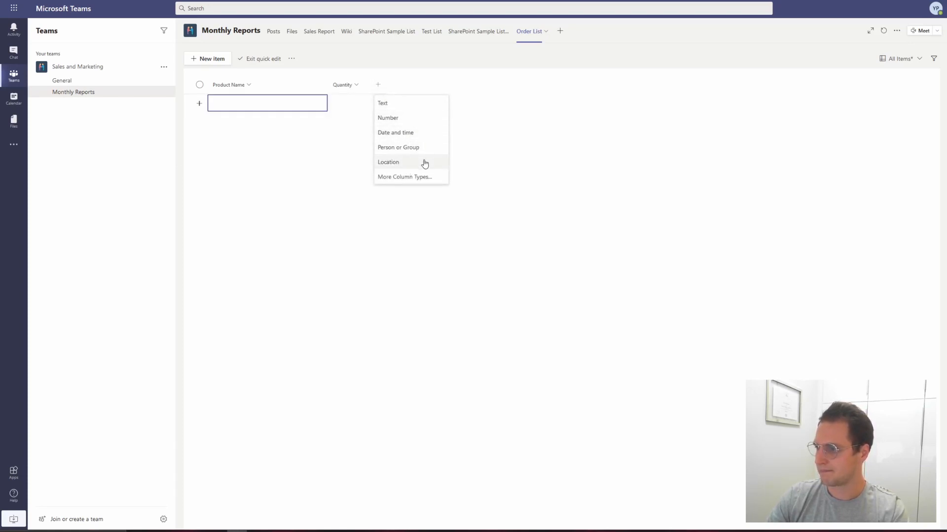
click(416, 138)
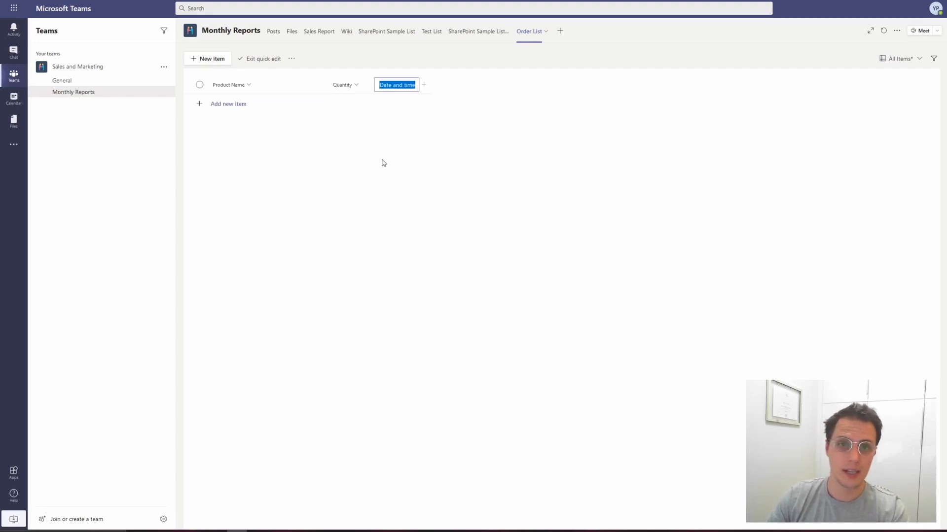
text(Date)
key(Return)
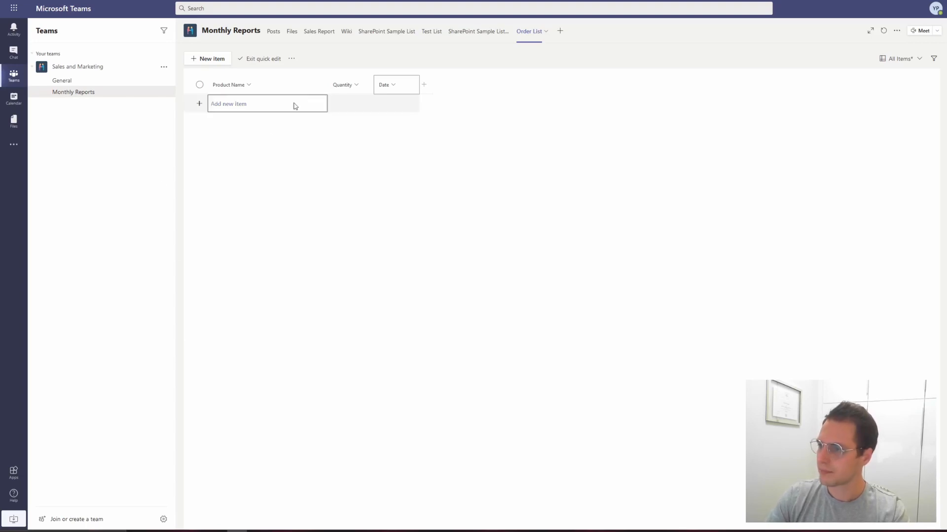
Start a new column after Date from the additional column types, naming it Status with the Choice information type
click(424, 85)
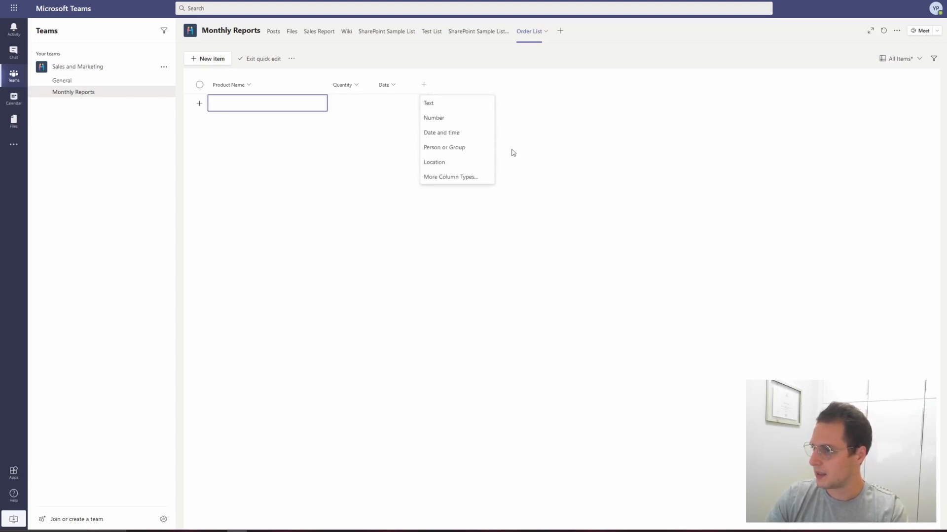
click(487, 178)
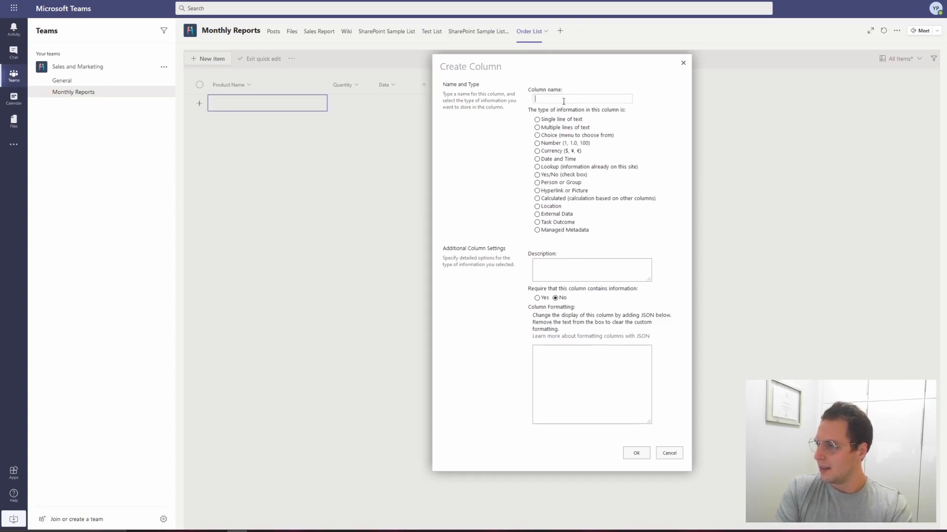
text(atus)
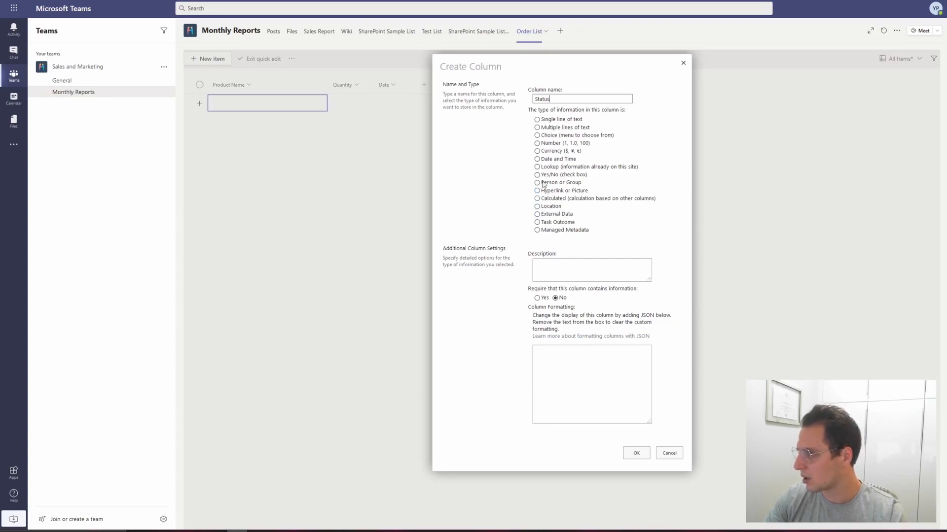
click(550, 135)
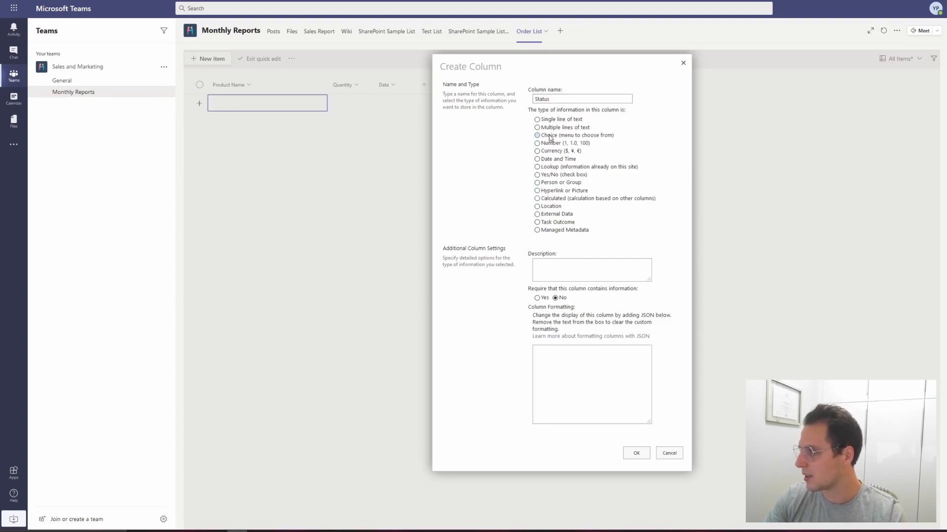
click(578, 278)
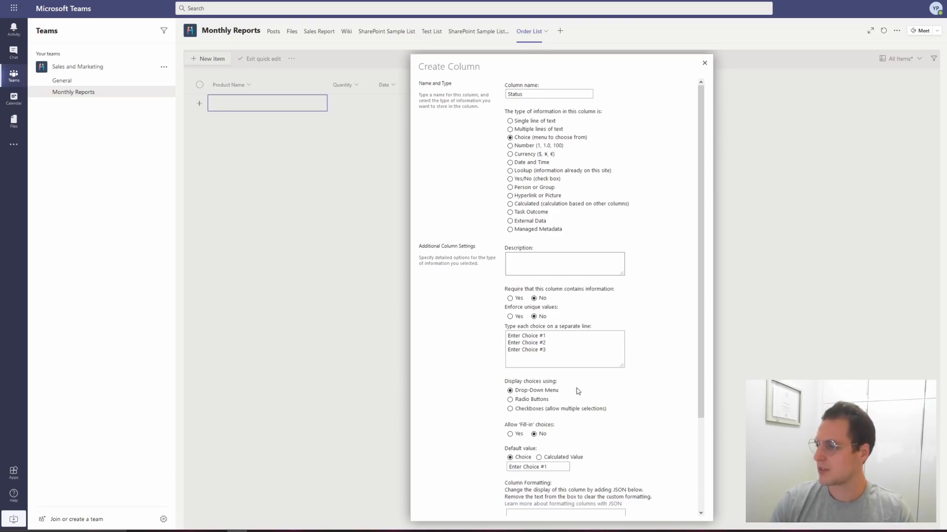
Replace the Status column's placeholder choices with Processing, Ready-to-ship and Shipped, each on its own line
drag(549, 361, 504, 335)
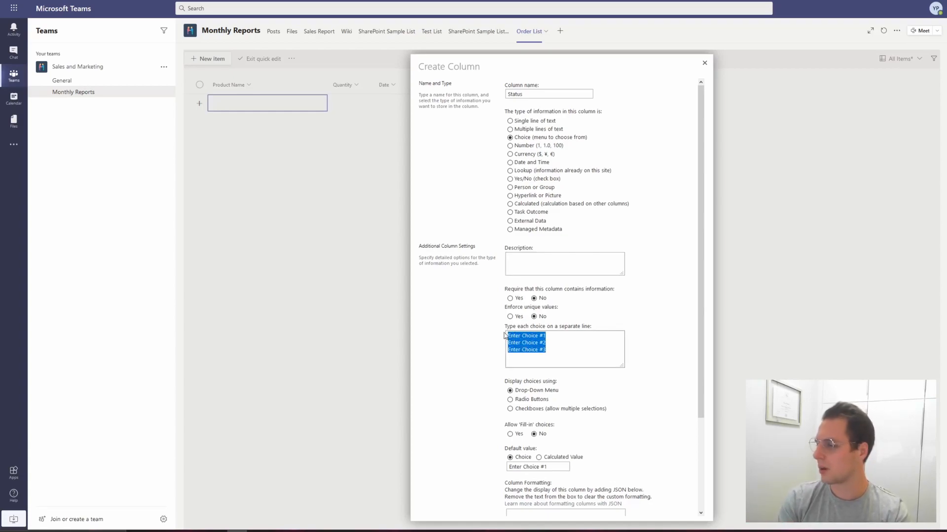
key(Delete)
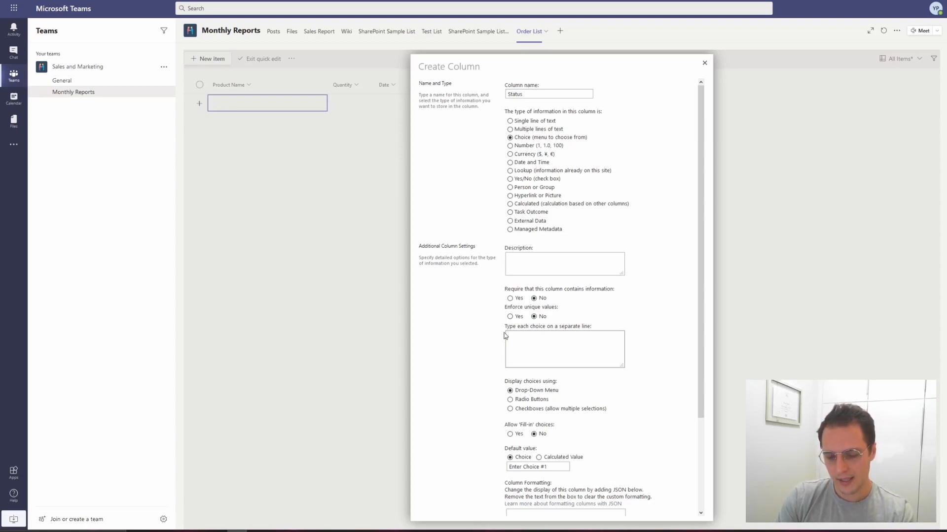
text(Processing)
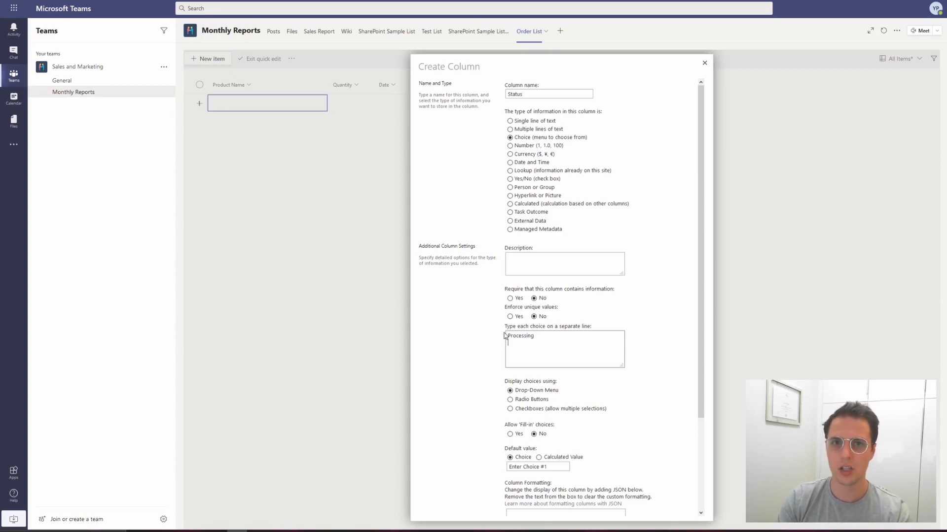
key(Return)
text(Rea)
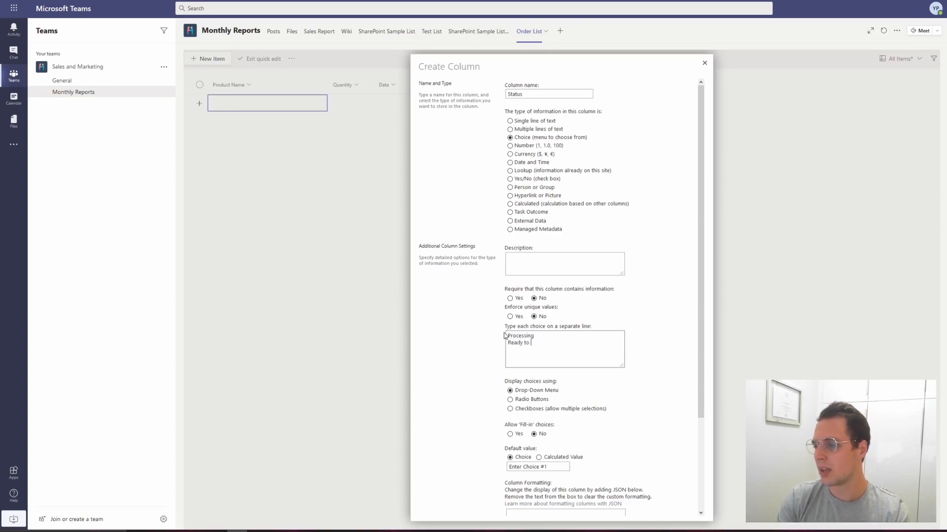
text(dy-to-ship)
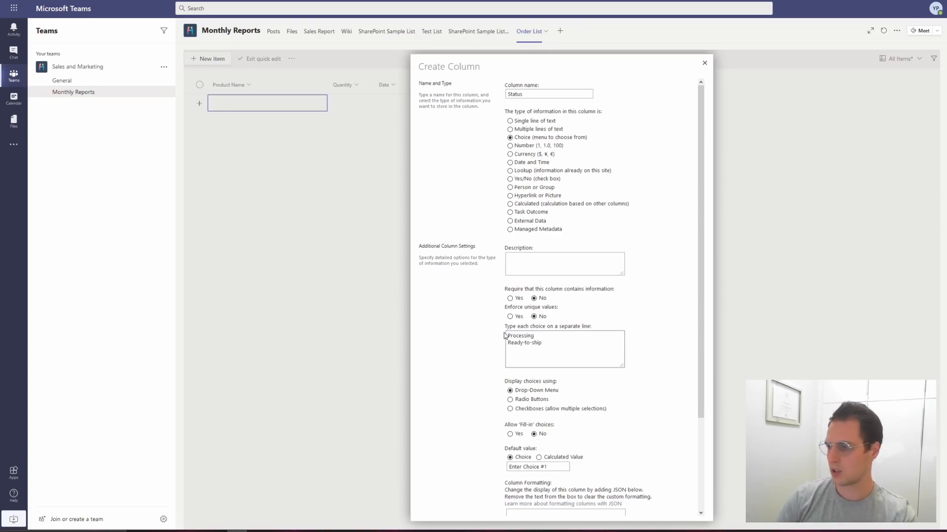
text(Shipped)
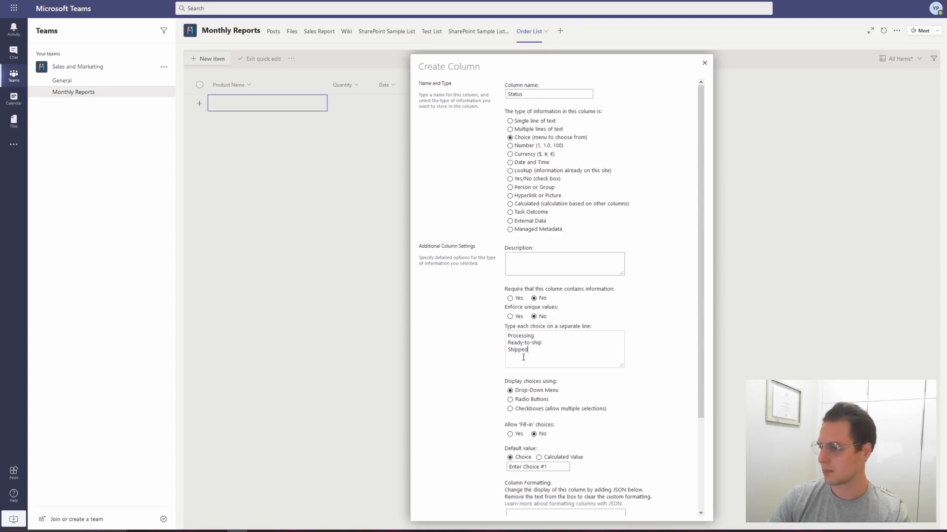
Use Processing as the Status column's default choice value
scroll(598, 416, down, 1)
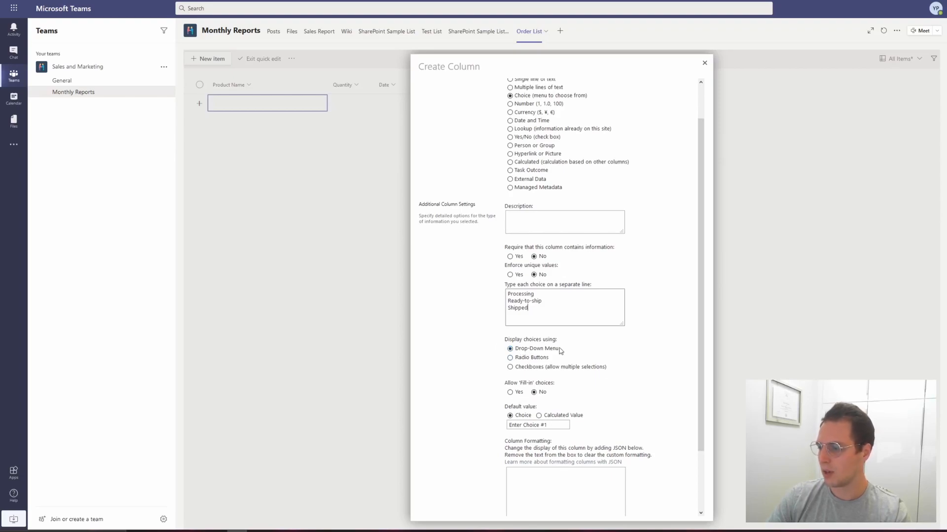
click(550, 319)
click(523, 425)
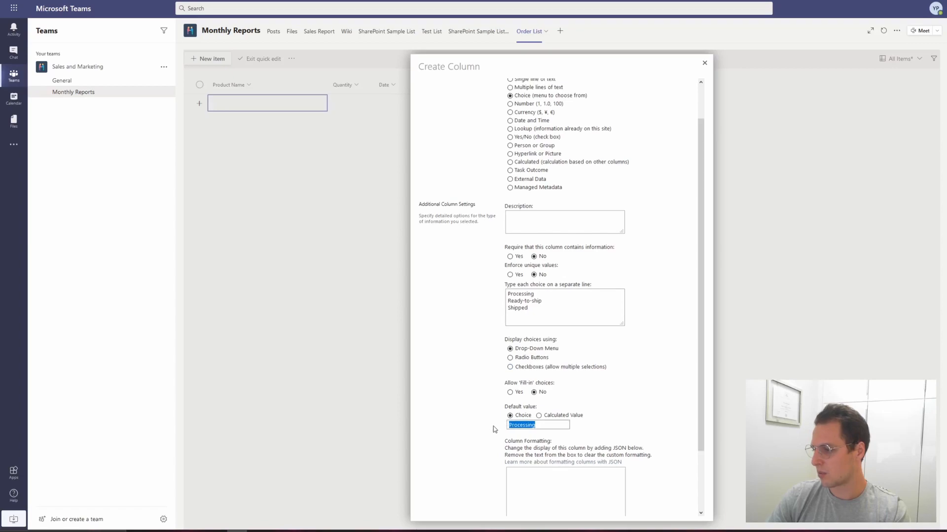
scroll(493, 427, down, 1)
scroll(496, 419, down, 1)
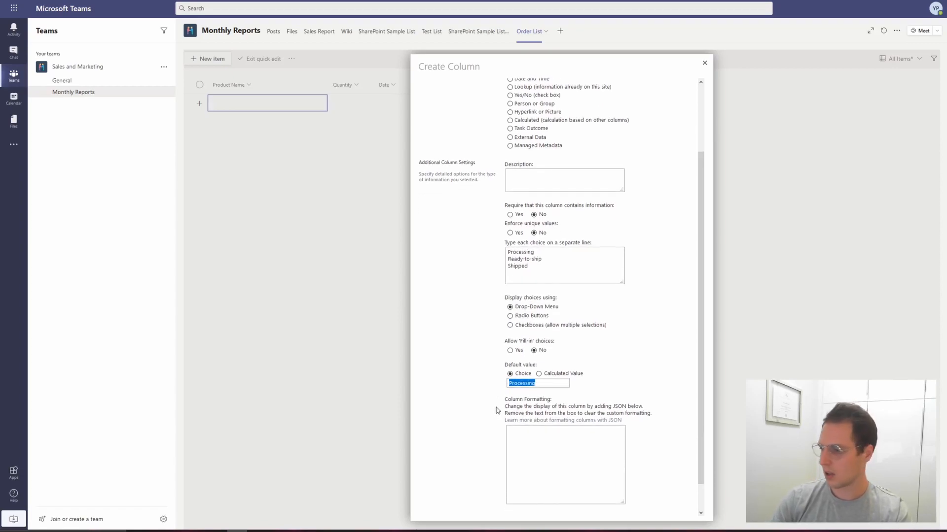
click(557, 384)
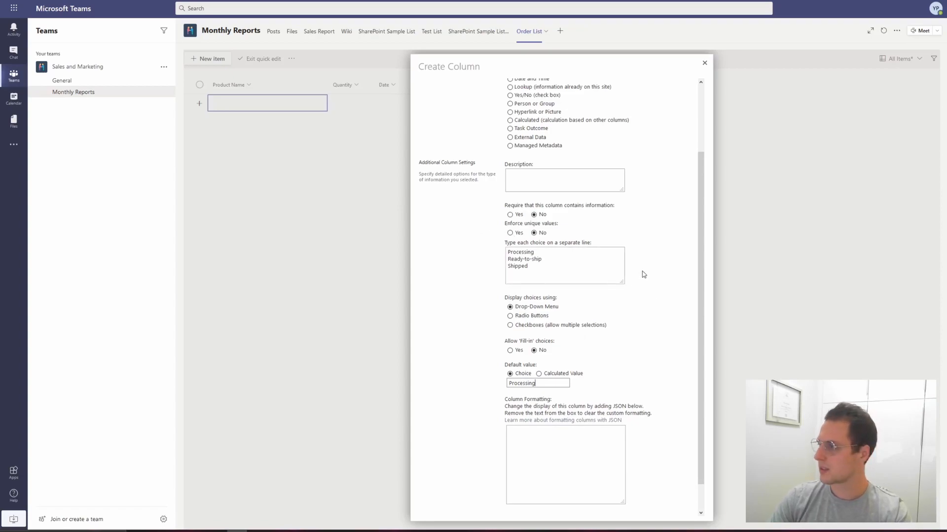
Require the Status column to contain information and create the column
scroll(643, 275, up, 2)
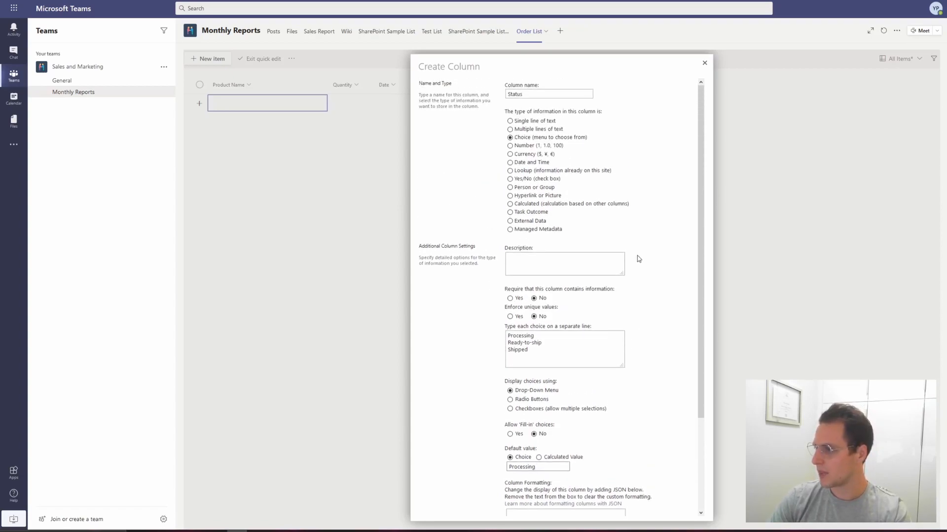
scroll(636, 258, down, 1)
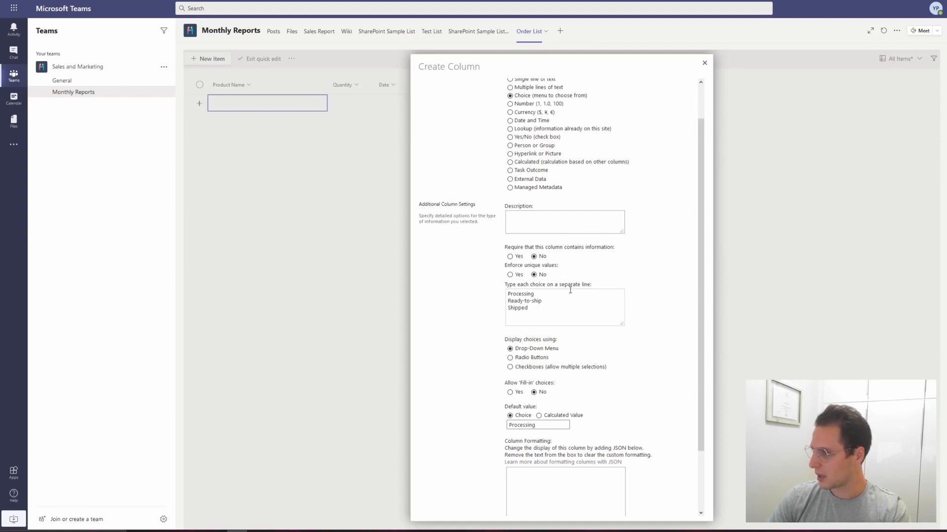
click(513, 257)
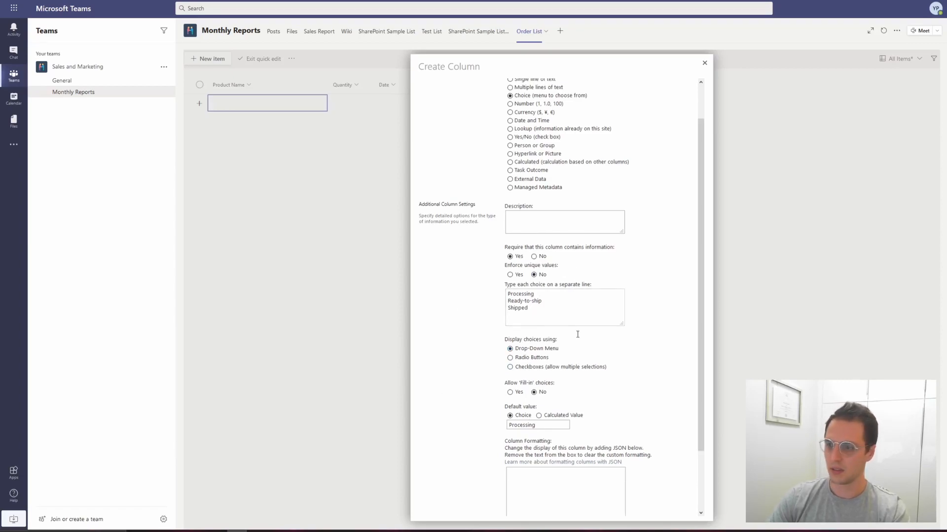
scroll(582, 392, down, 3)
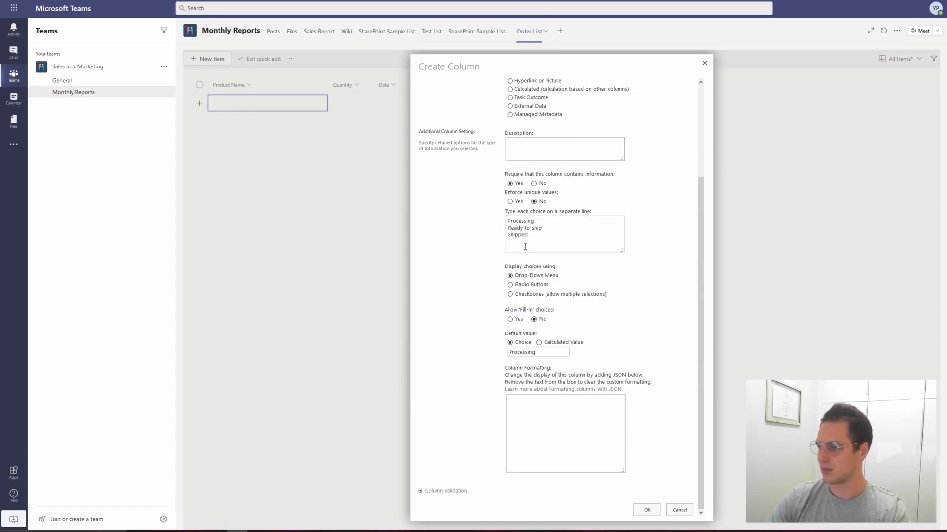
click(541, 221)
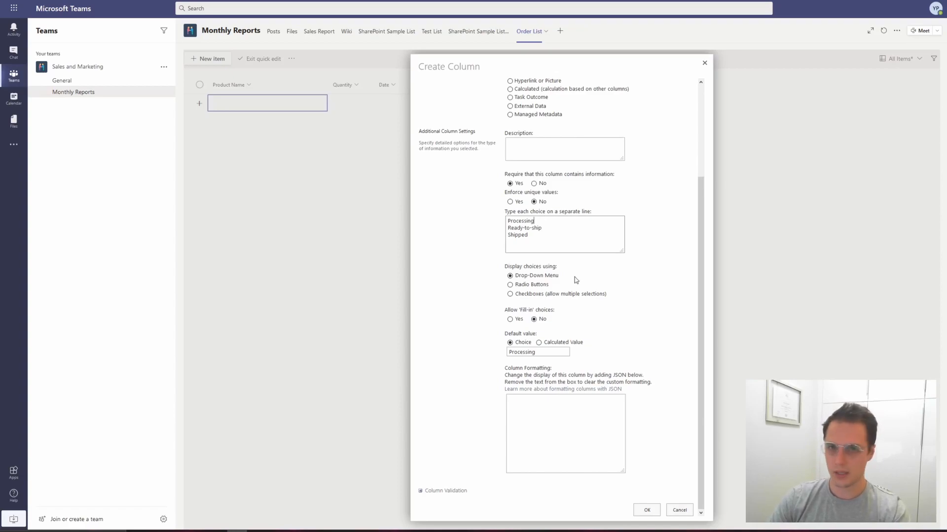
click(646, 512)
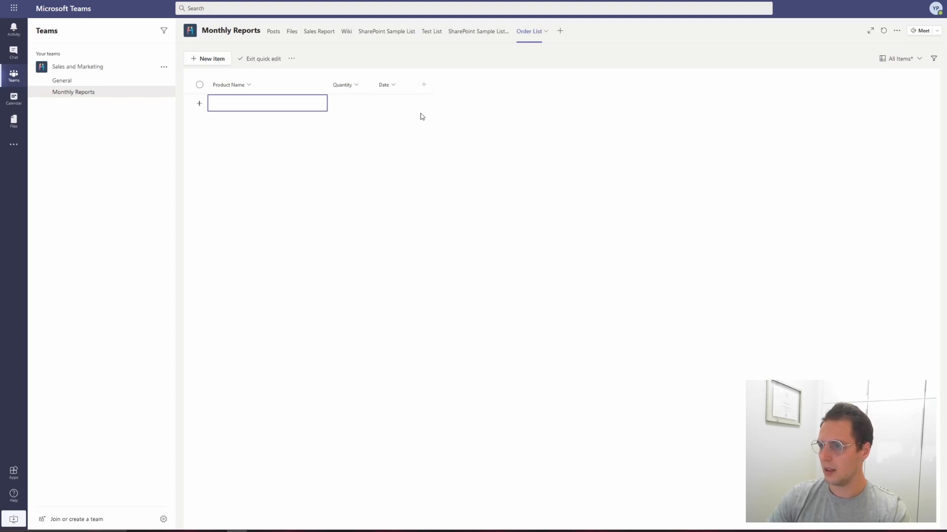
Reload the Order List tab and widen its Quantity, Date and Status columns
click(882, 32)
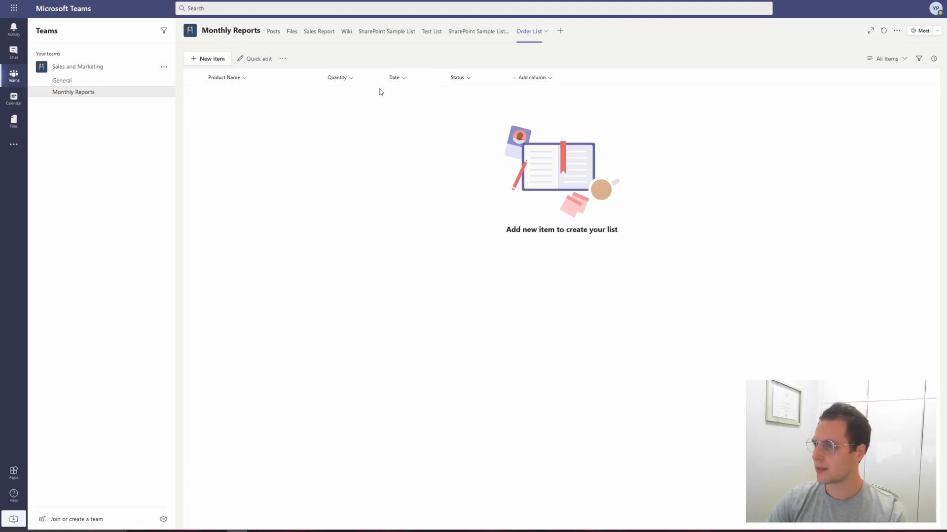
drag(380, 77, 391, 78)
drag(456, 78, 490, 78)
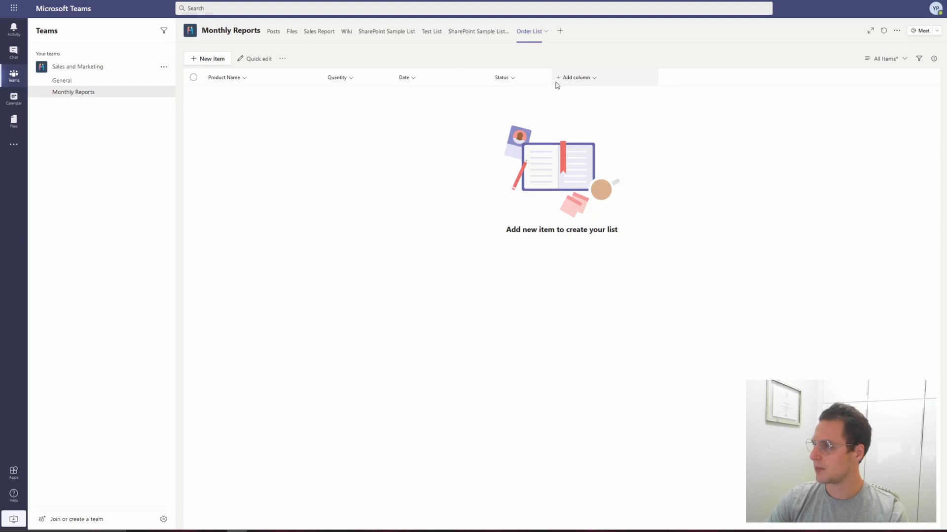
drag(552, 78, 612, 78)
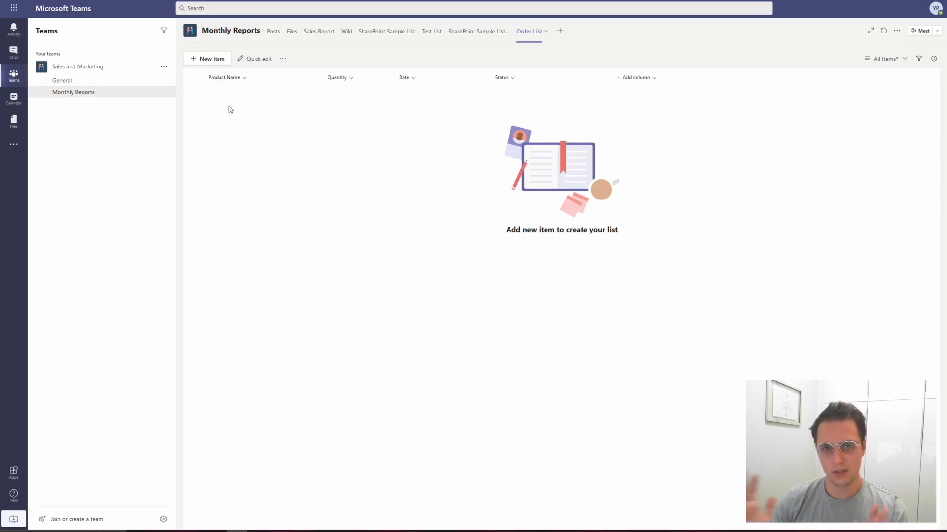
Start a new item in the Order List with product name Green socks and quantity 2
click(200, 59)
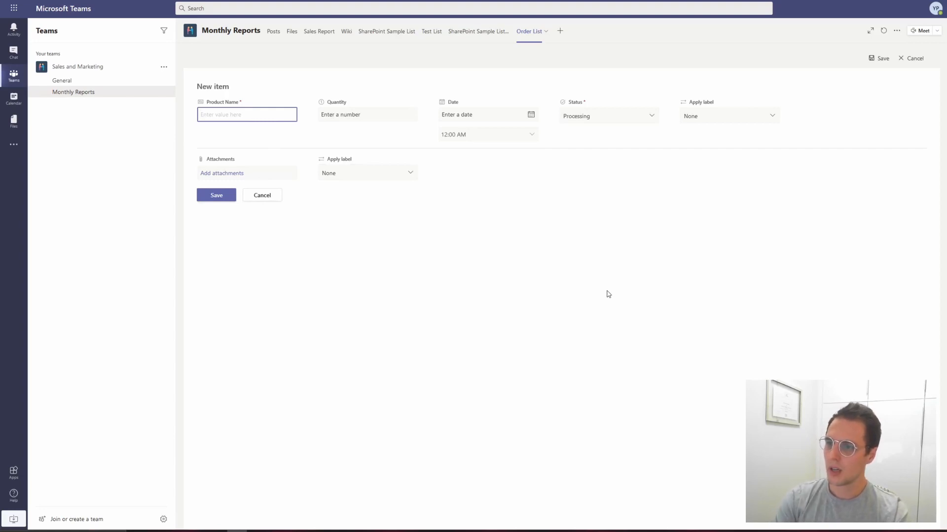
text(Green socks)
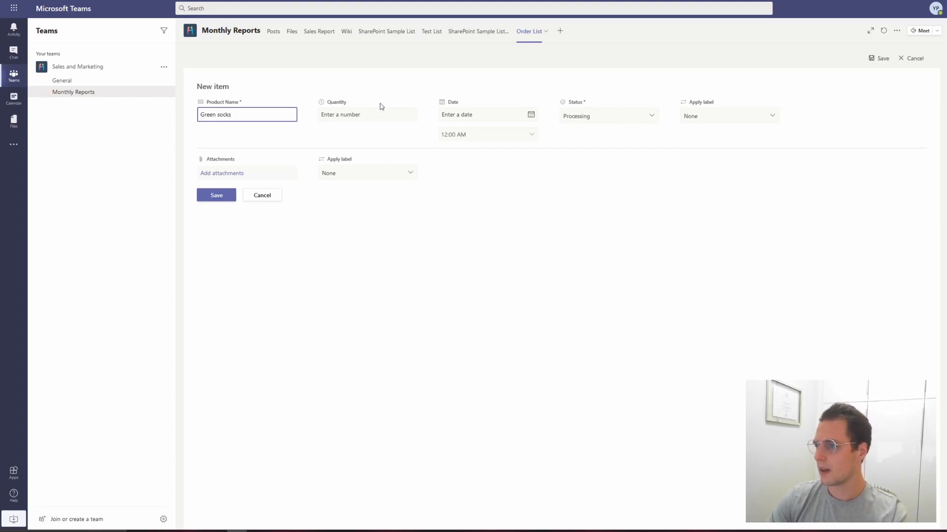
click(377, 111)
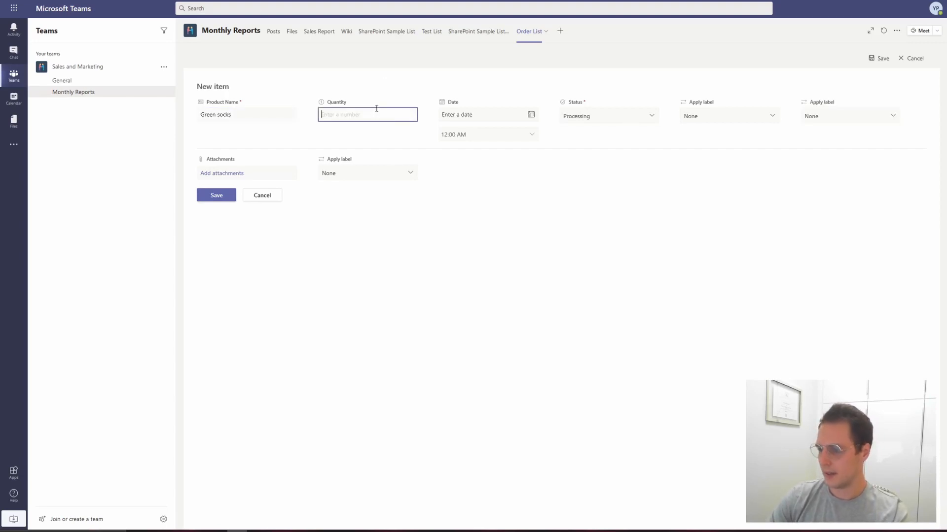
text(2)
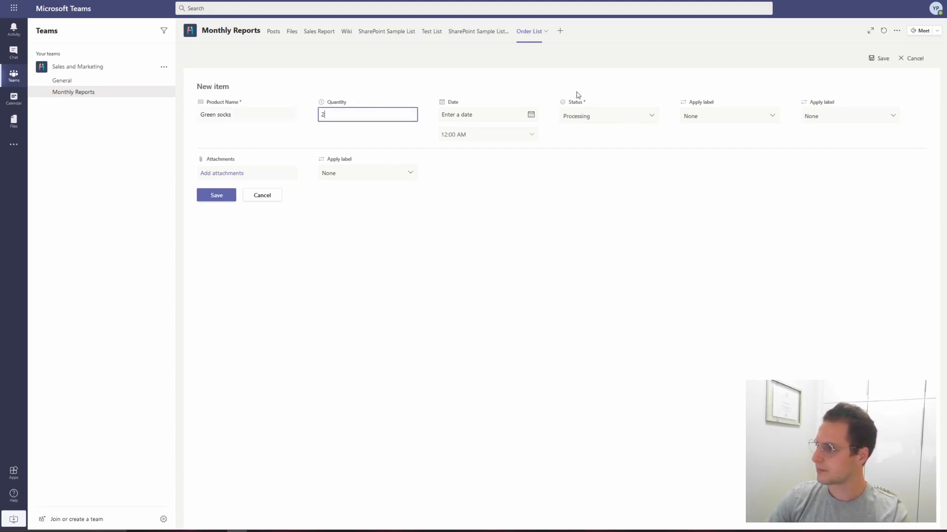
Set the Green socks item's date to 9/13/2020 at 1:00 PM and save the item
click(488, 115)
click(531, 114)
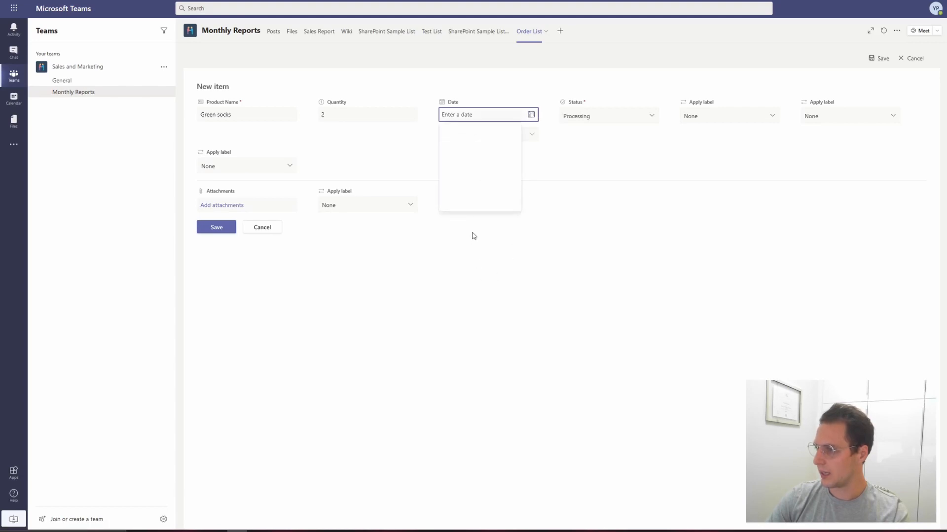
click(445, 168)
click(487, 135)
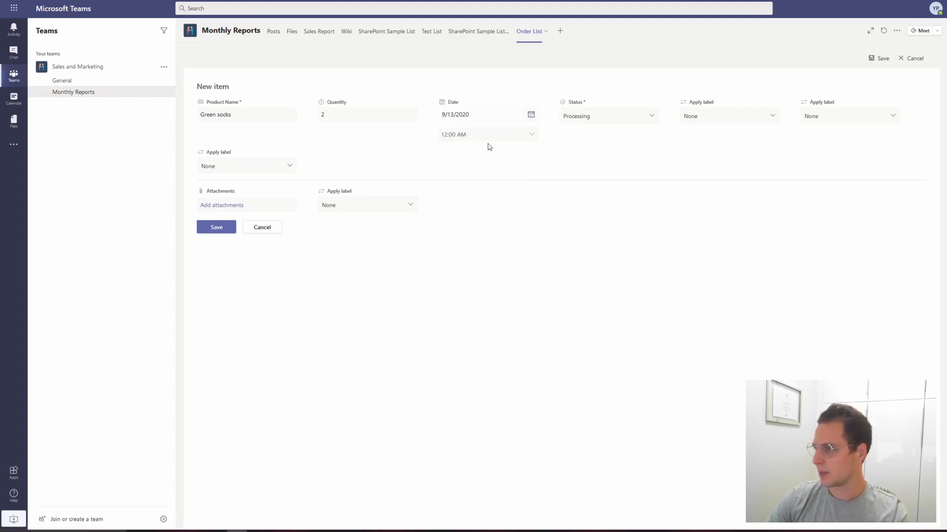
click(538, 137)
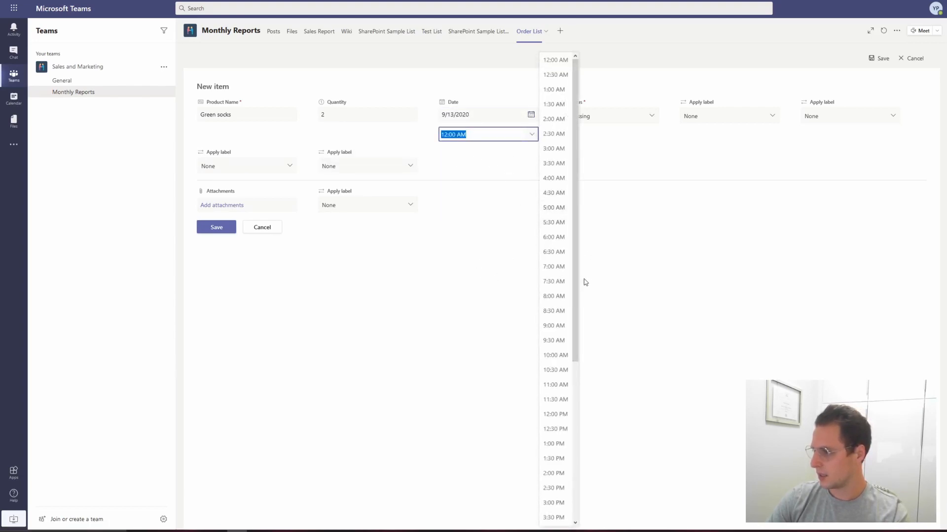
scroll(562, 355, down, 3)
click(556, 310)
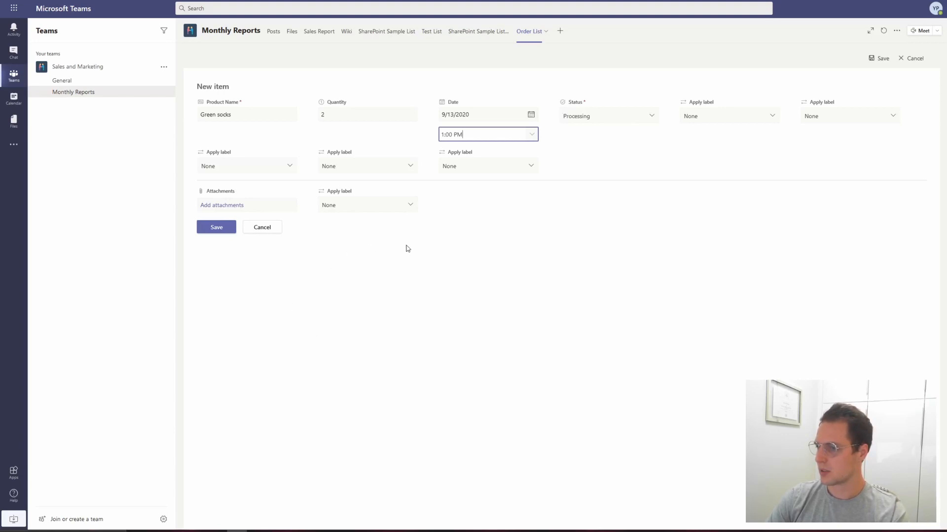
click(641, 227)
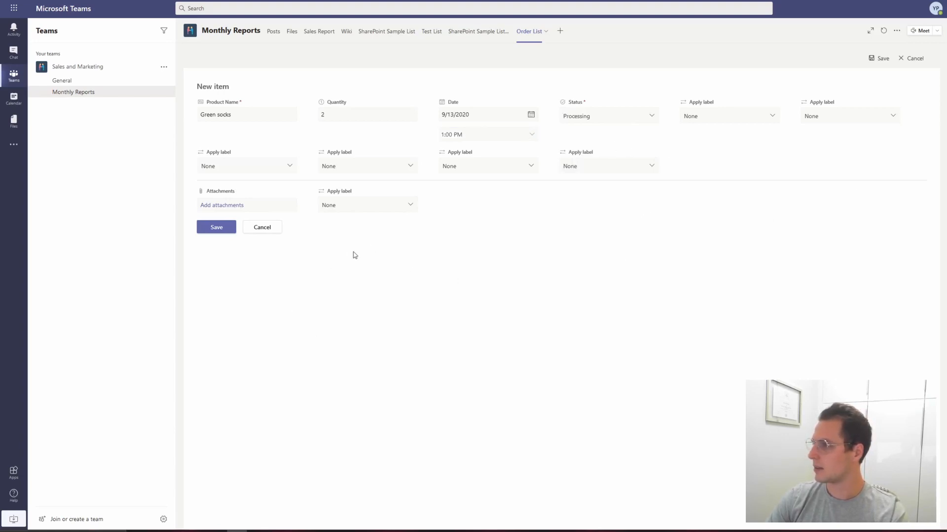
click(215, 231)
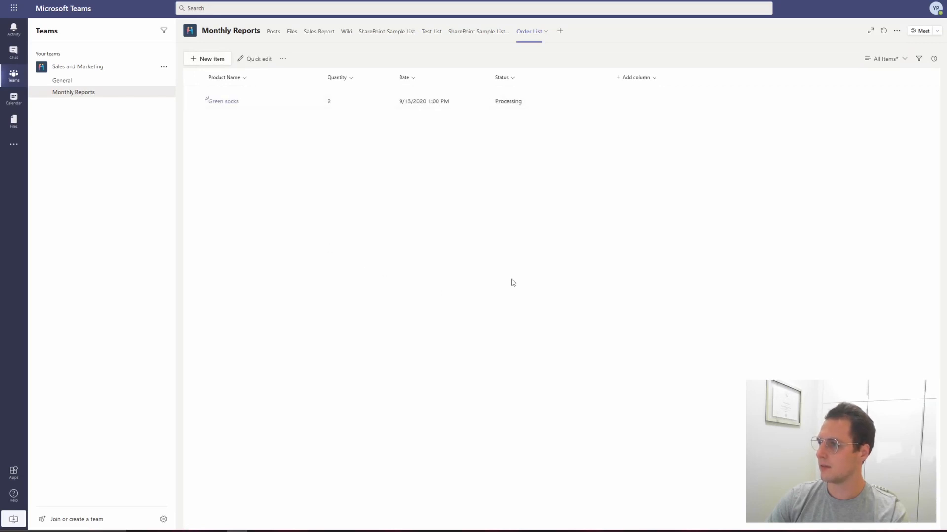
Start another new item with product name Blue shoes and quantity 5
click(515, 104)
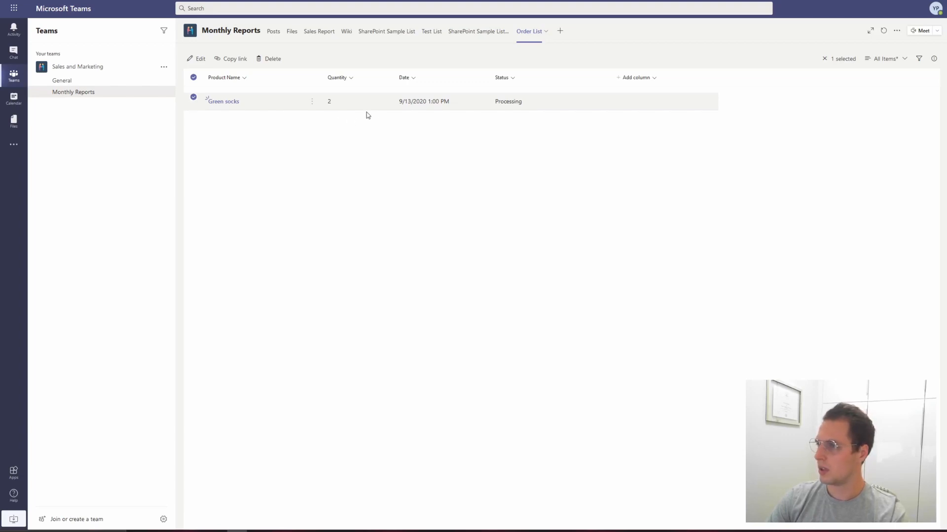
click(239, 170)
click(205, 59)
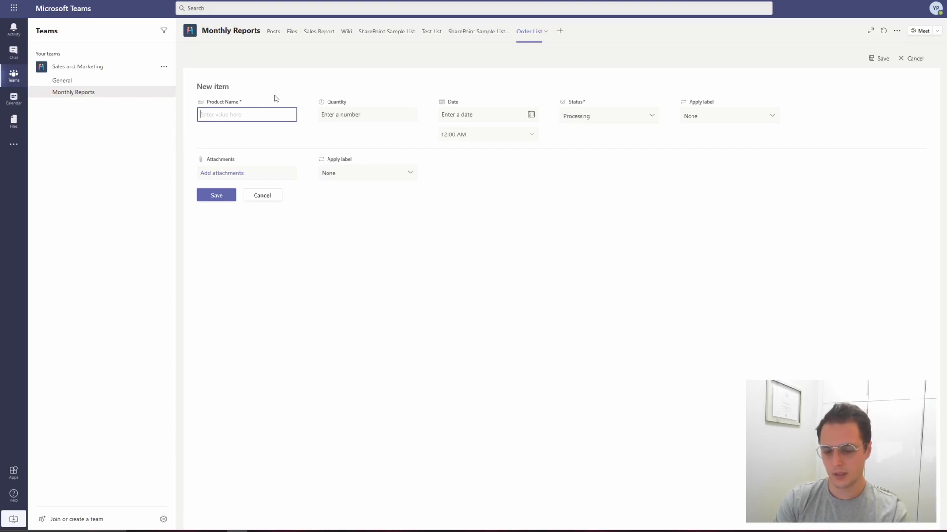
text(Blue shoes)
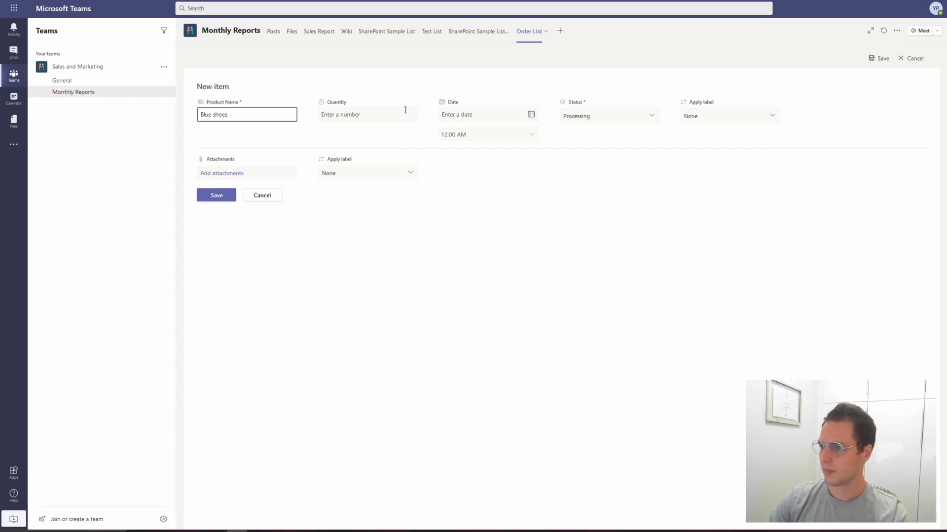
click(338, 101)
text(5)
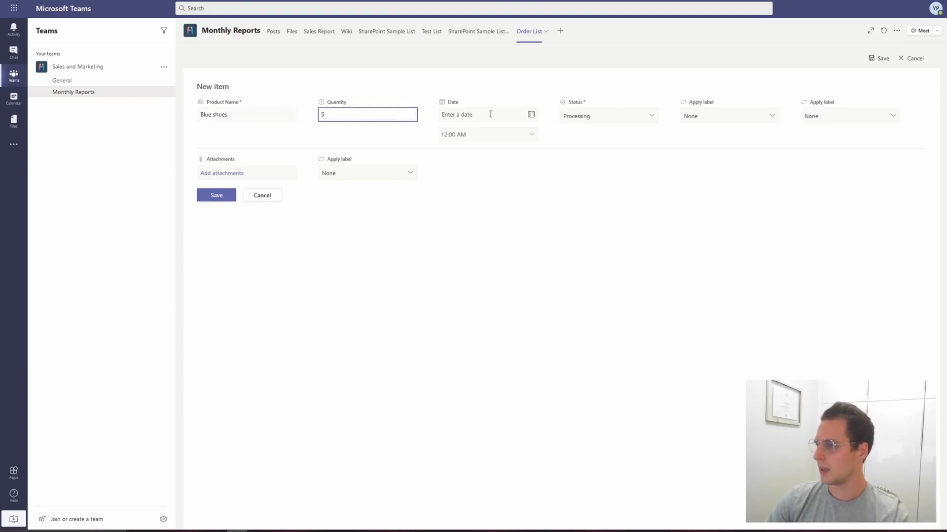
Set the Blue shoes item's date to 9/11/2020 at 8:30 AM
click(527, 118)
click(507, 160)
click(508, 140)
click(531, 134)
click(566, 313)
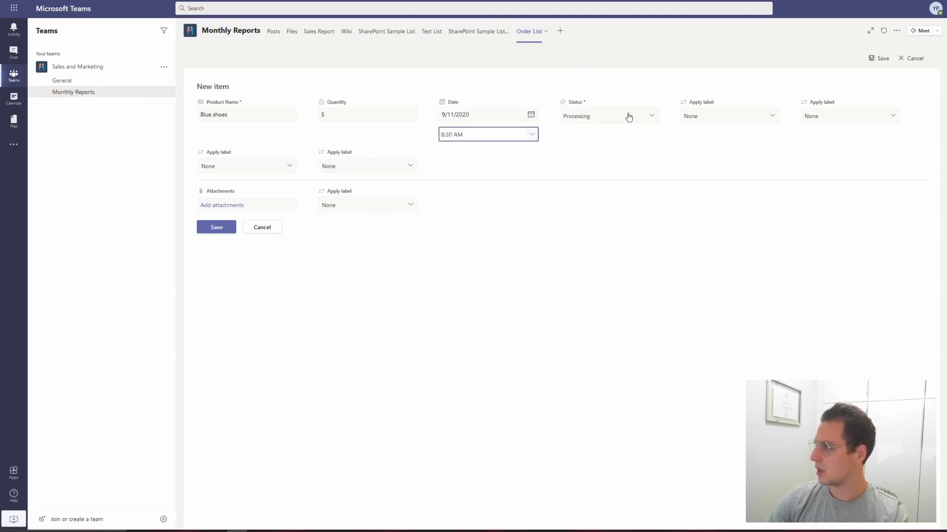
Set the Blue shoes item's status to Ready-to-ship and save the item
click(653, 117)
click(601, 161)
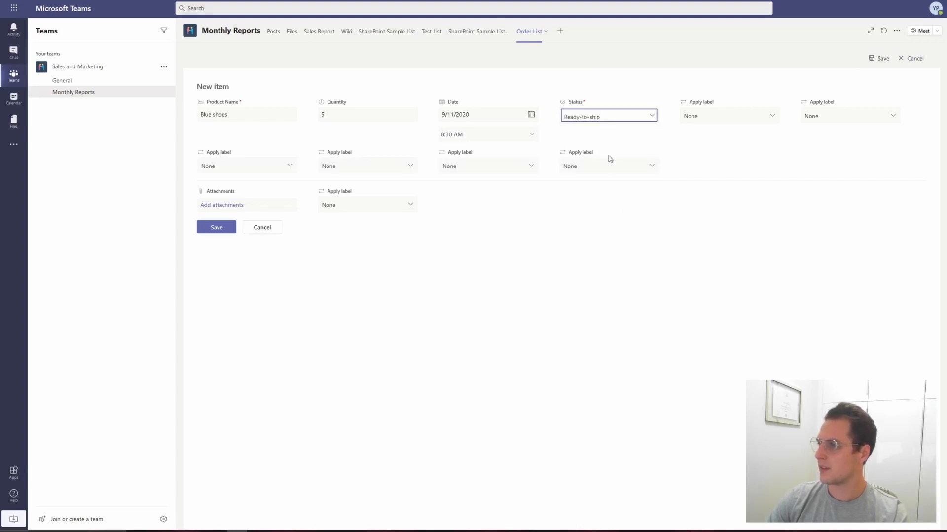
click(883, 63)
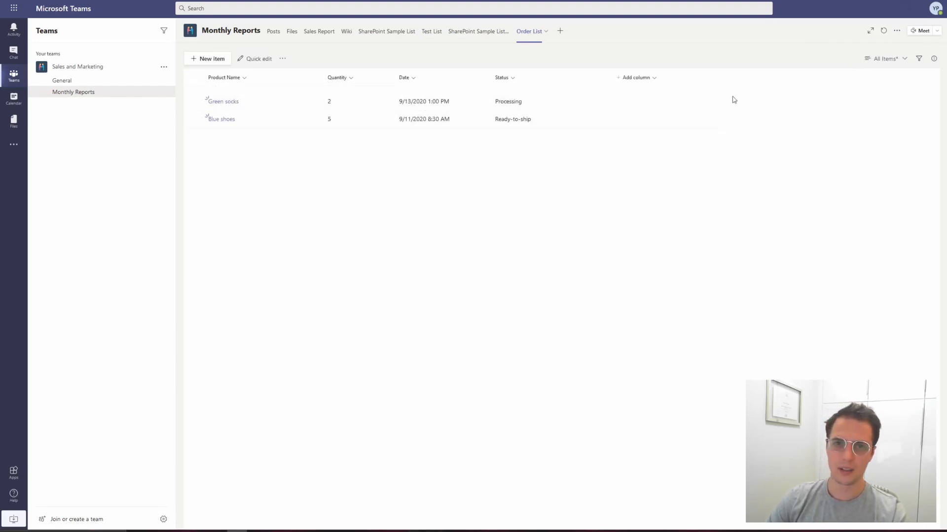
Filter the Order List to show only items with the status Processing
click(900, 59)
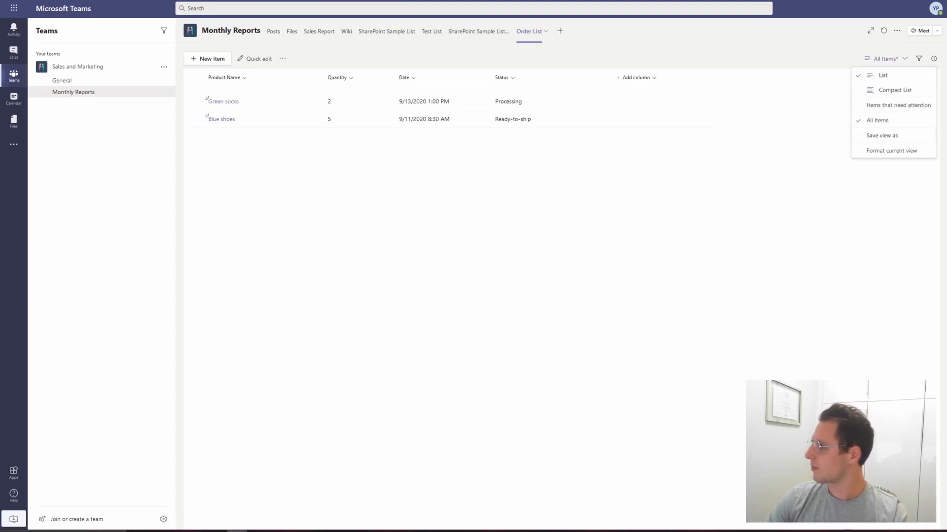
click(867, 191)
click(920, 60)
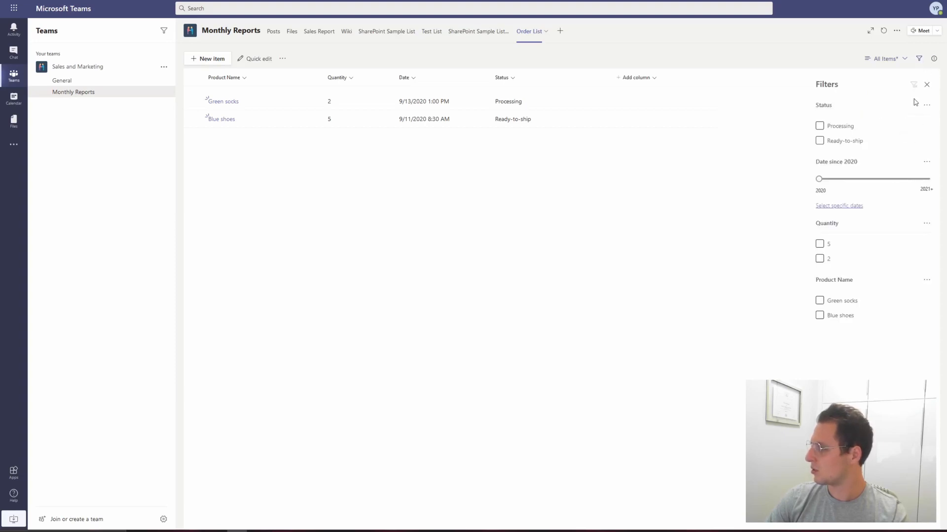
click(820, 126)
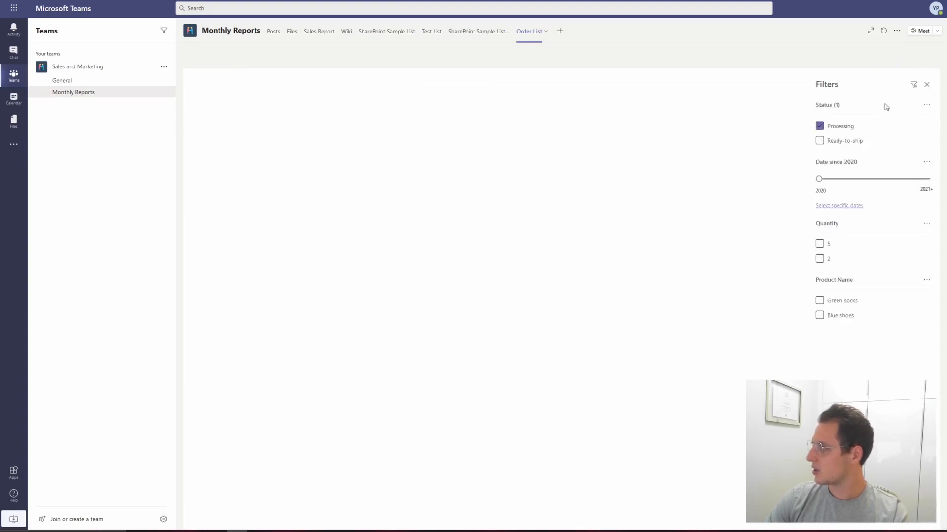
click(927, 87)
Save the filtered list as a new public view named Items Processed
click(880, 58)
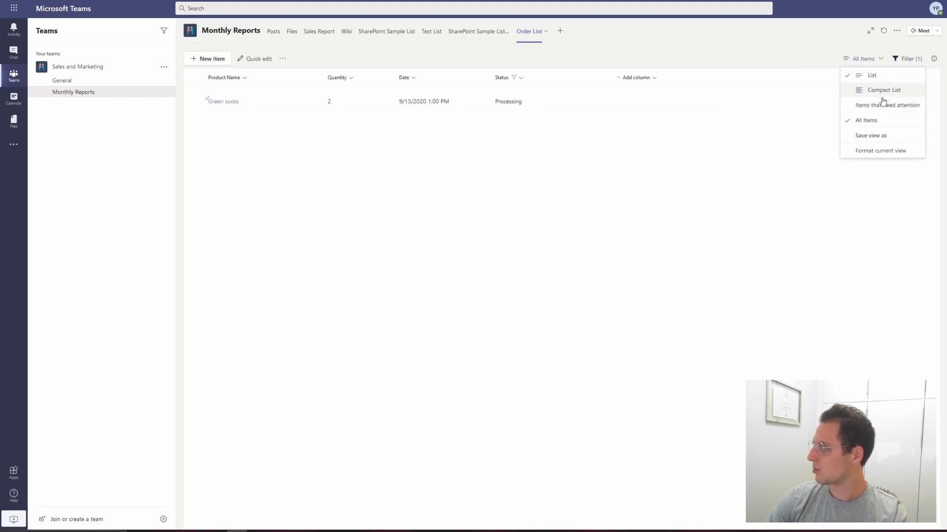
click(871, 136)
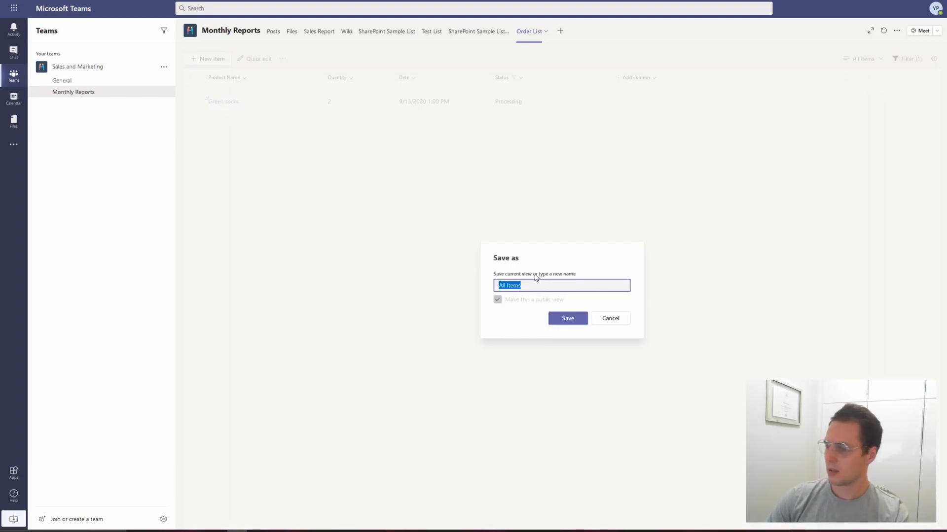
text(I)
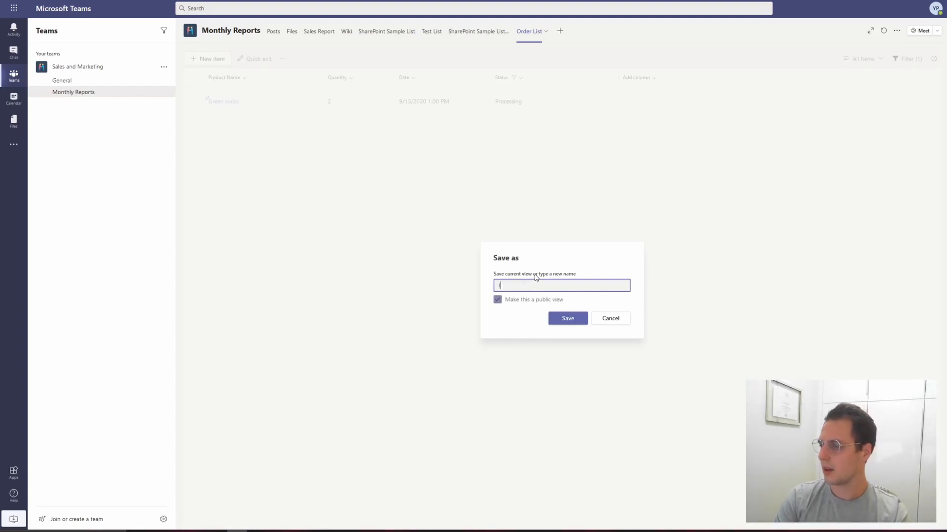
text(tems Processed)
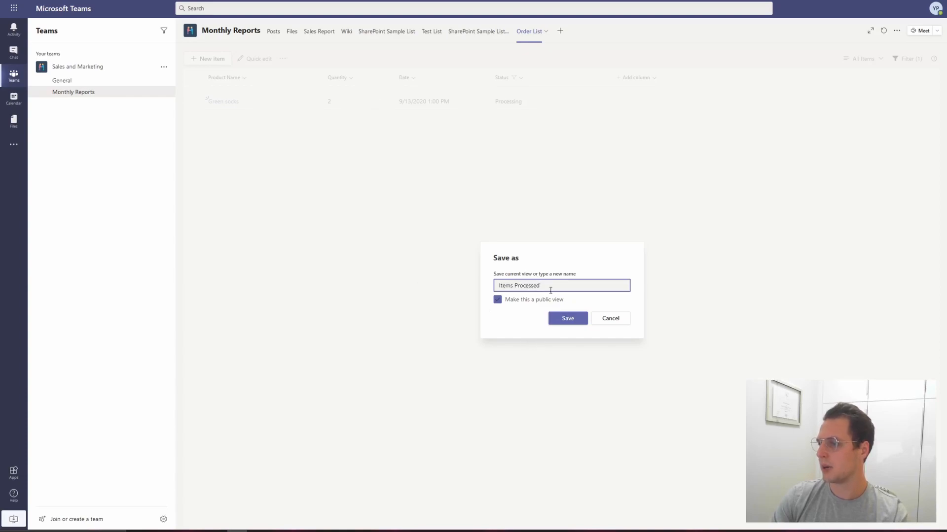
click(557, 320)
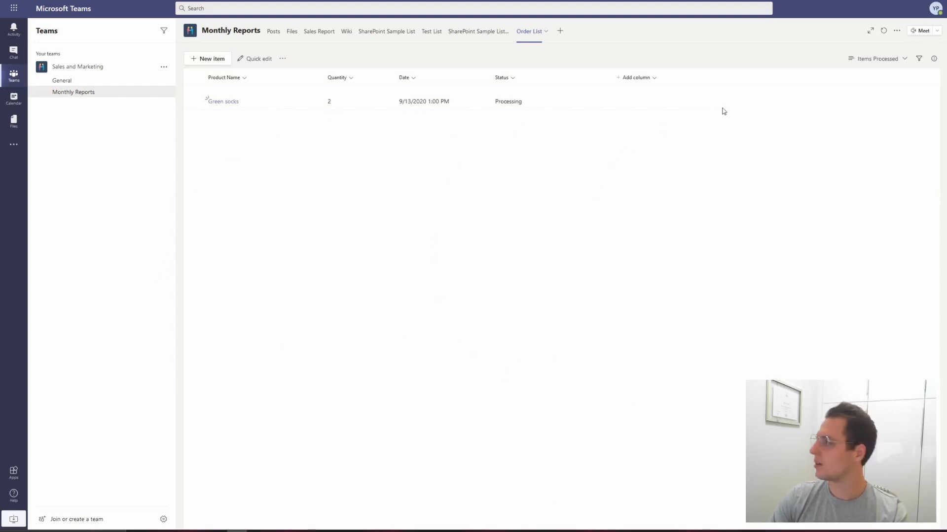
click(897, 59)
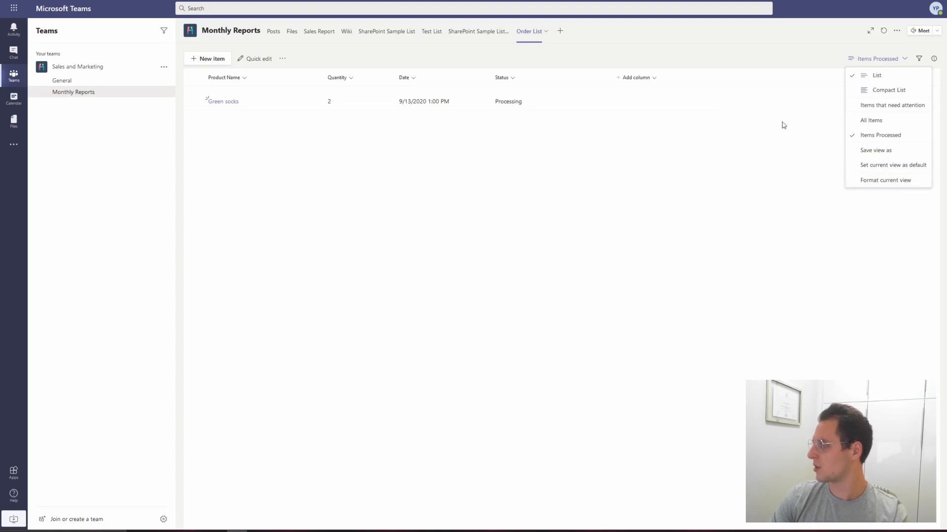
click(918, 62)
click(917, 59)
click(920, 61)
click(927, 85)
Switch the list to the All Items view and filter it by the status Ready-to-ship
click(894, 59)
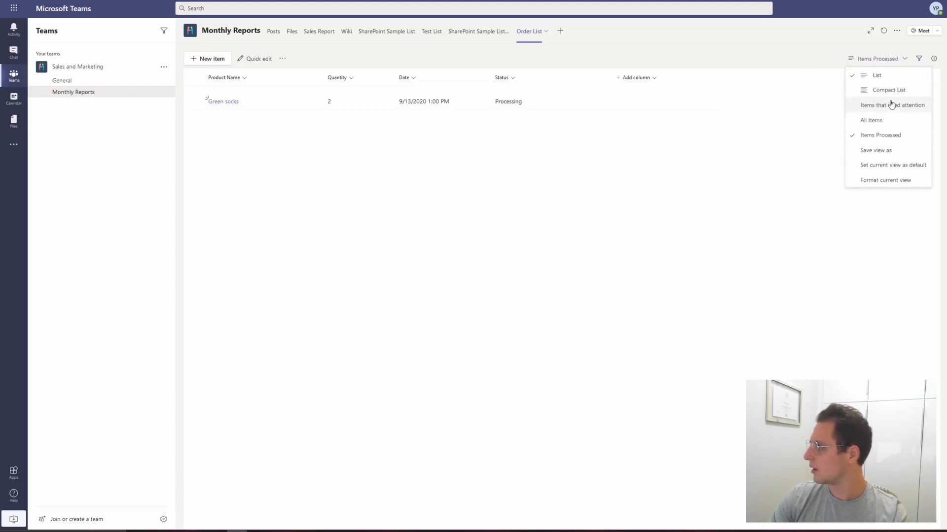
click(895, 123)
click(918, 59)
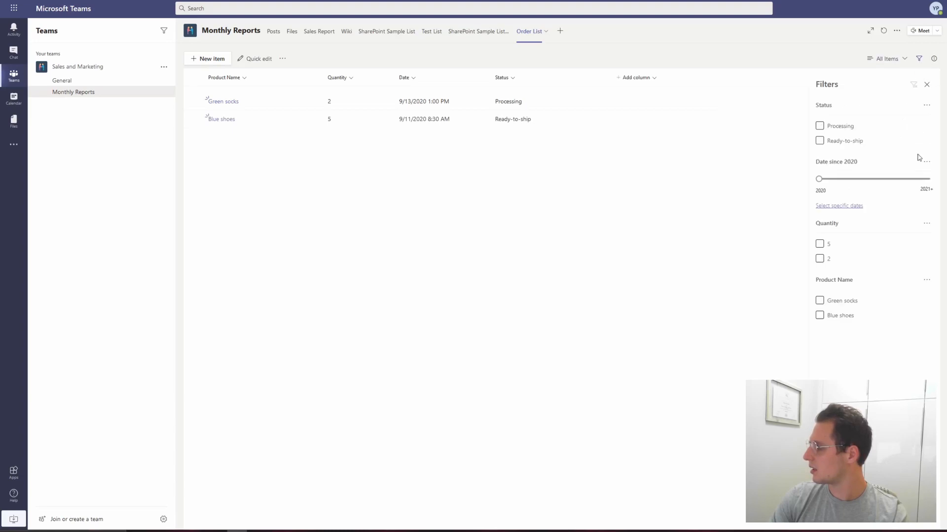
click(820, 141)
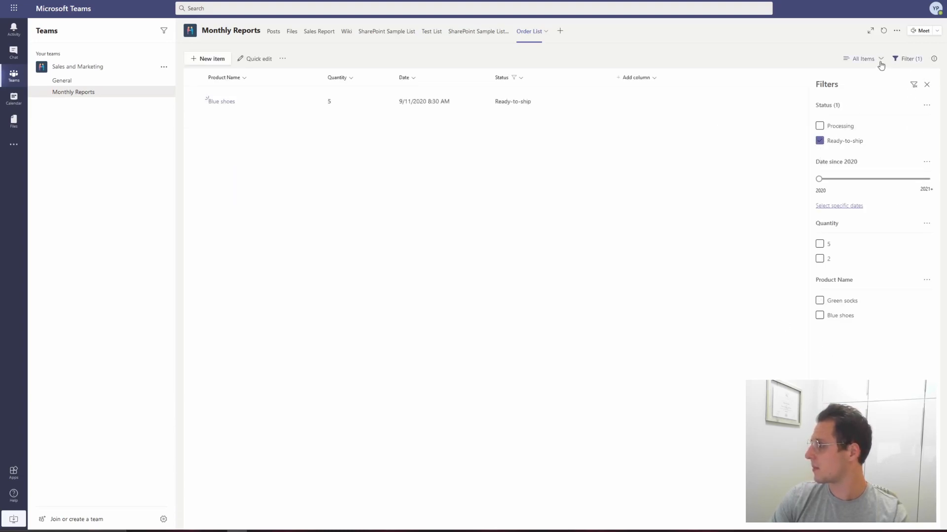
Save the filtered list as a new public view named Items Ready-to-ship and close the filters
click(880, 63)
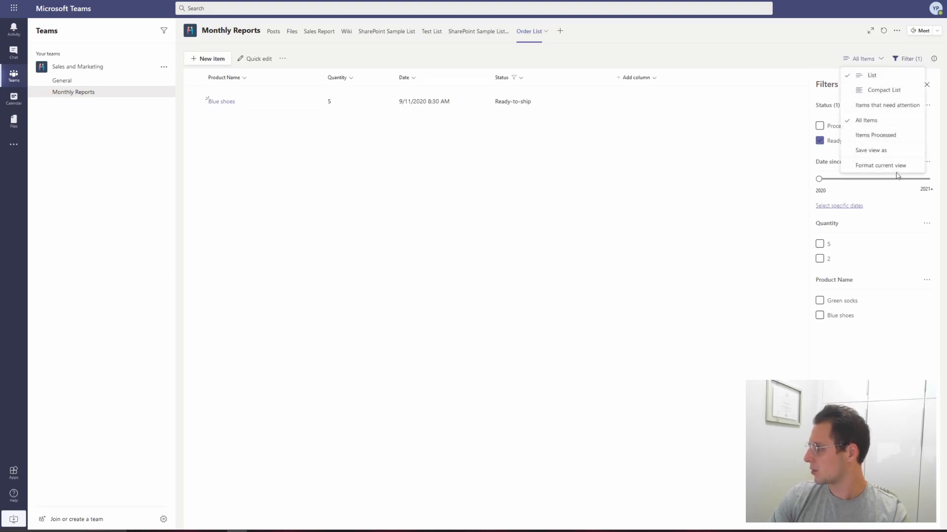
click(887, 151)
text(Items Ready-to-)
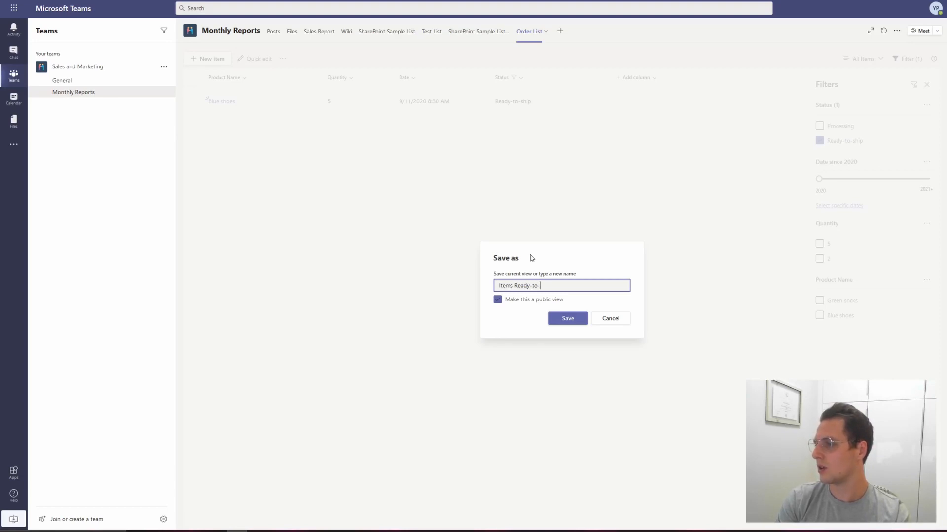
text(ship)
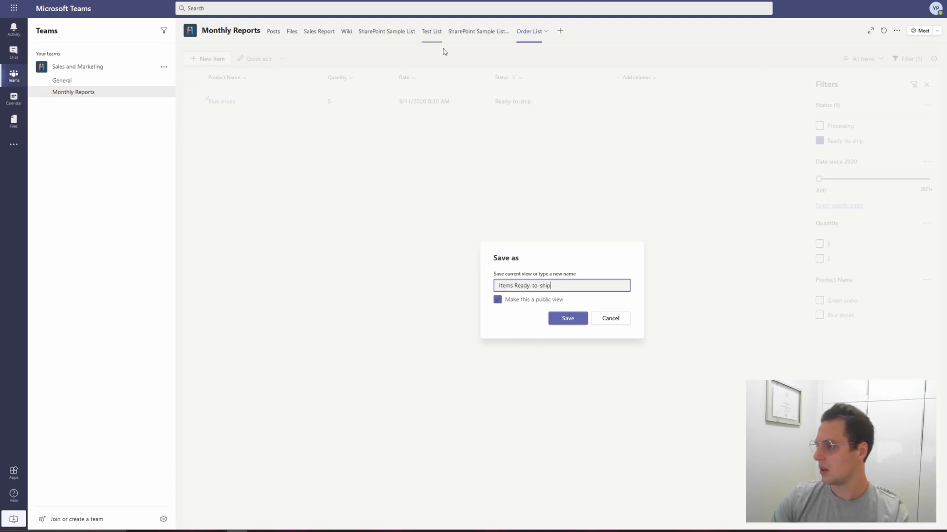
click(574, 323)
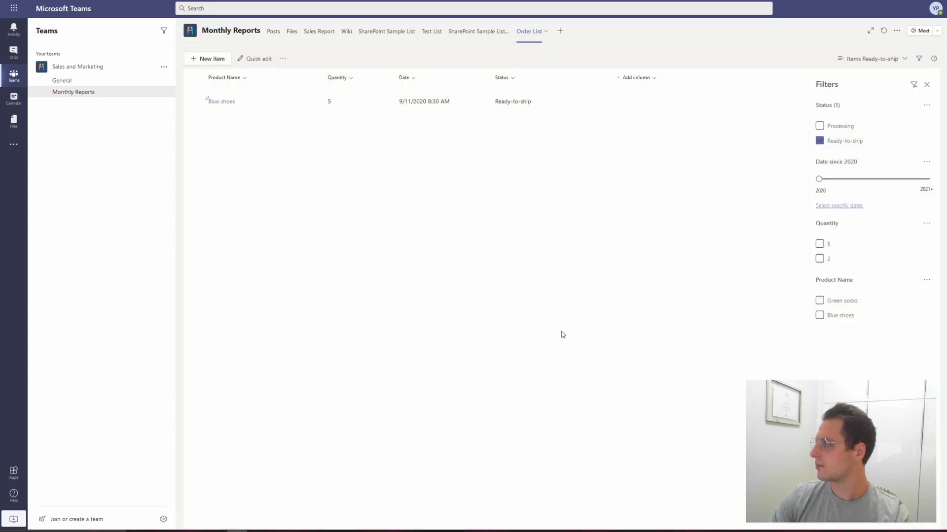
click(927, 85)
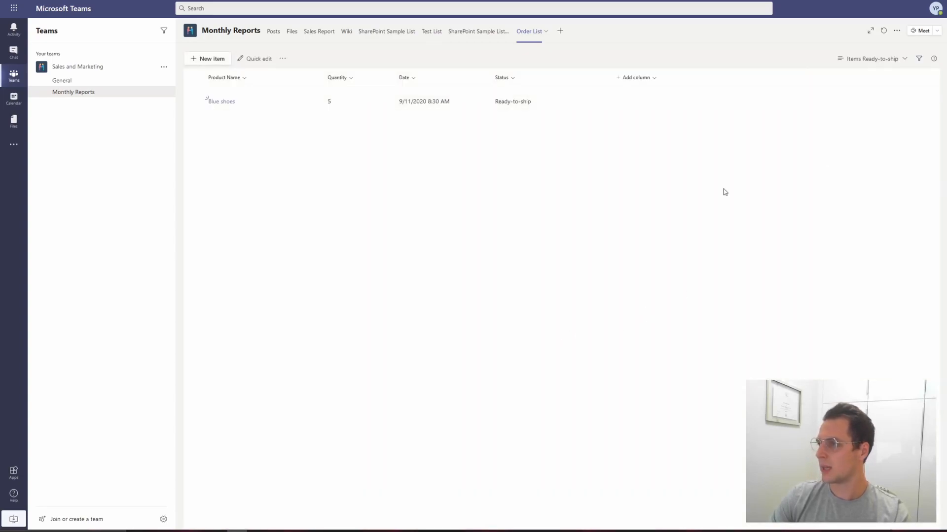
Check the filters of the Items Ready-to-ship view, and return the list to the All Items view
click(873, 60)
click(883, 150)
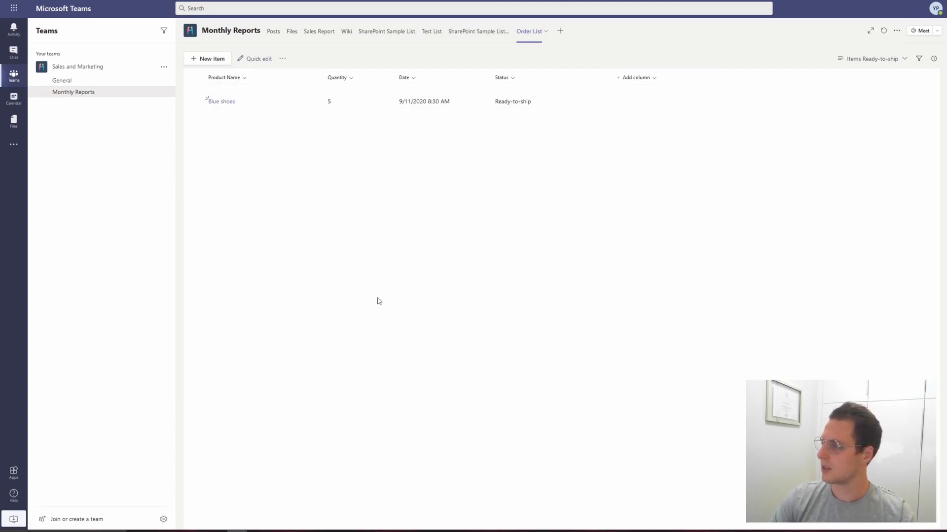
click(919, 59)
click(927, 85)
click(879, 58)
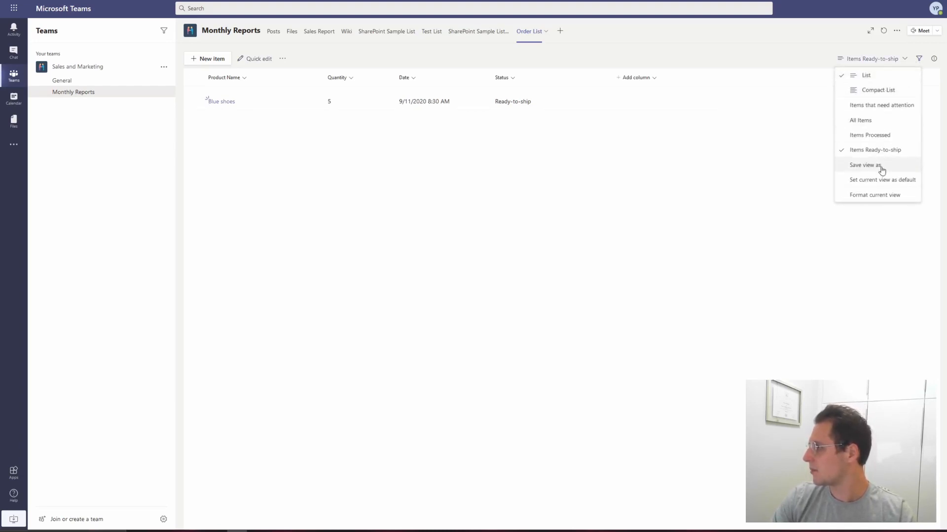
click(882, 123)
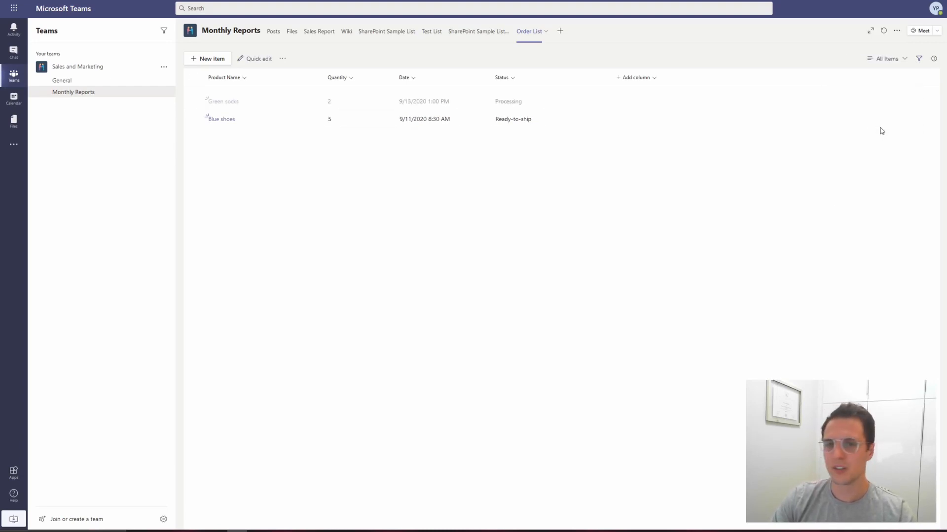
click(919, 58)
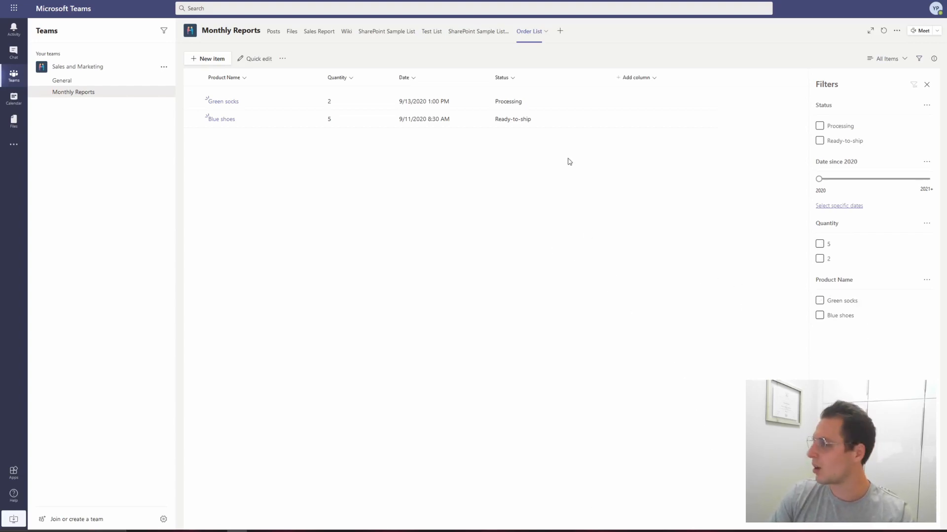
click(928, 89)
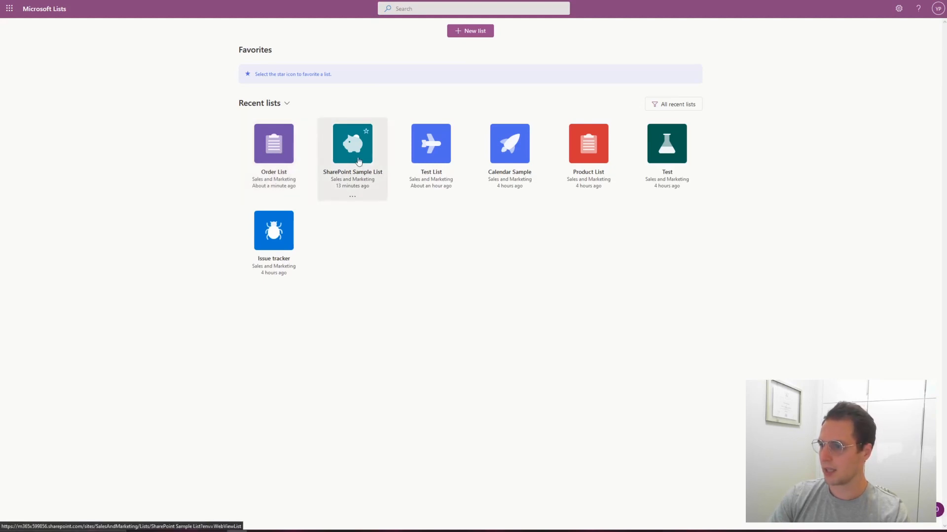
Open the Order List in Microsoft Lists and examine its Power Apps, Automate, alert, view and filter options
click(289, 162)
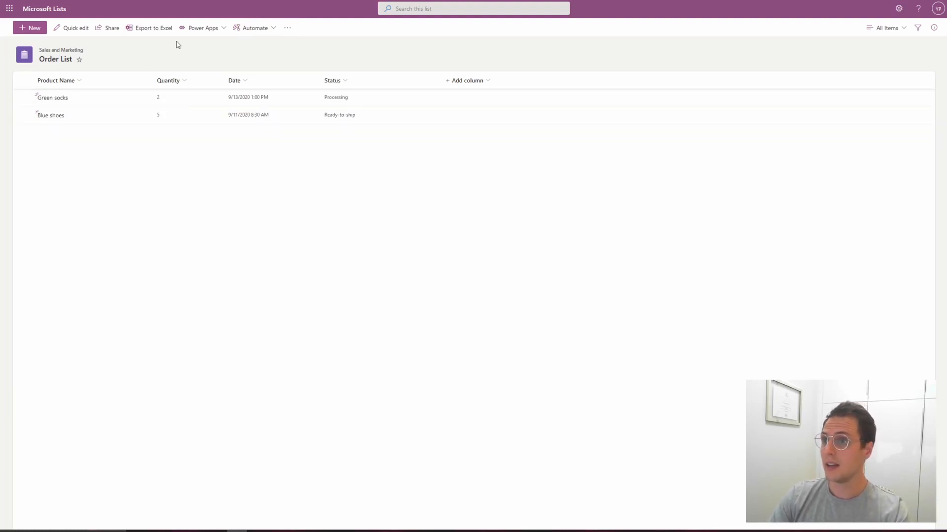
click(203, 28)
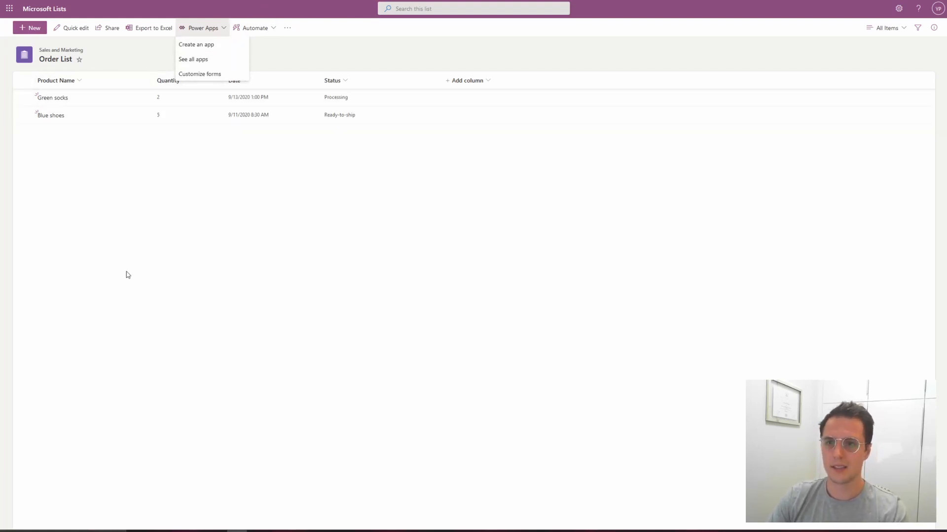
click(251, 28)
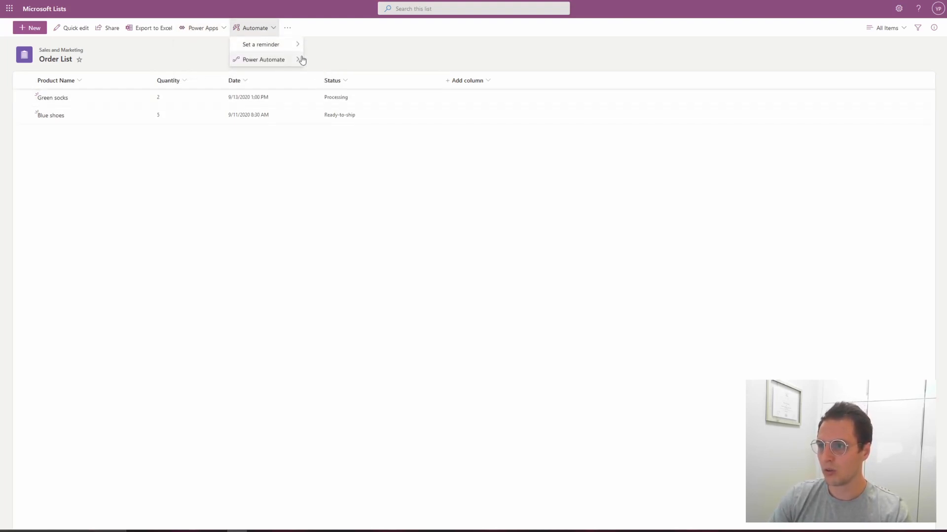
mouse_move(293, 46)
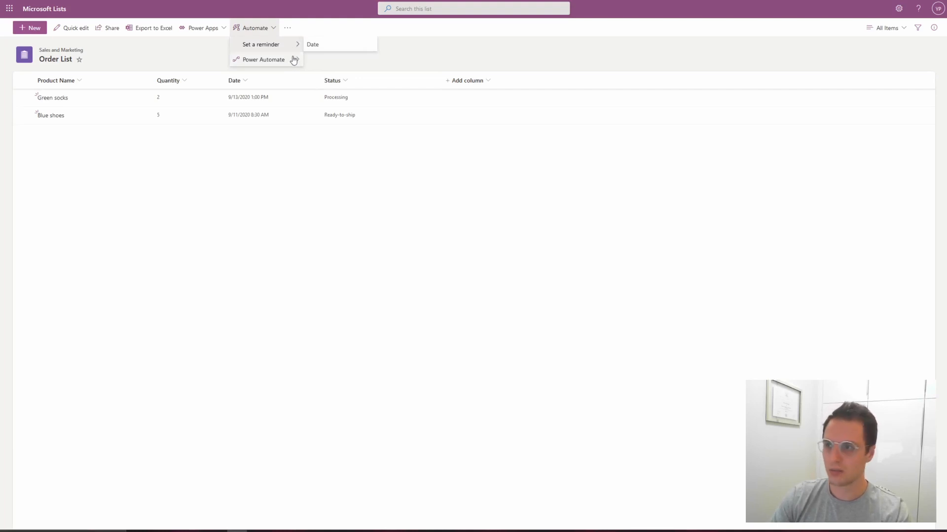
mouse_move(293, 64)
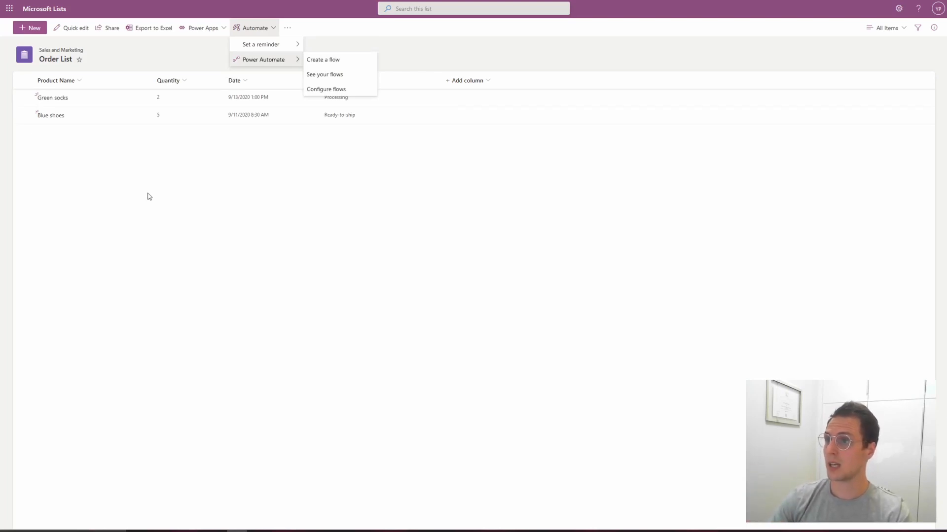
click(149, 232)
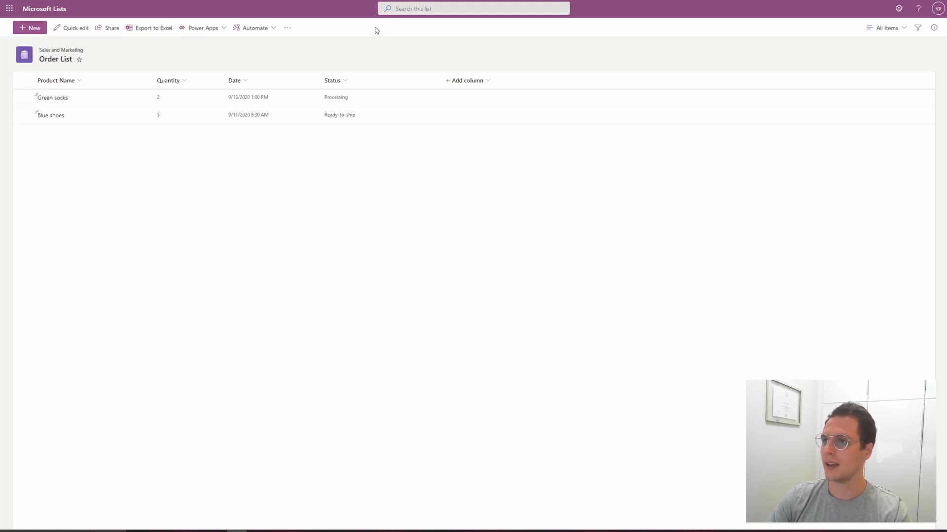
click(287, 29)
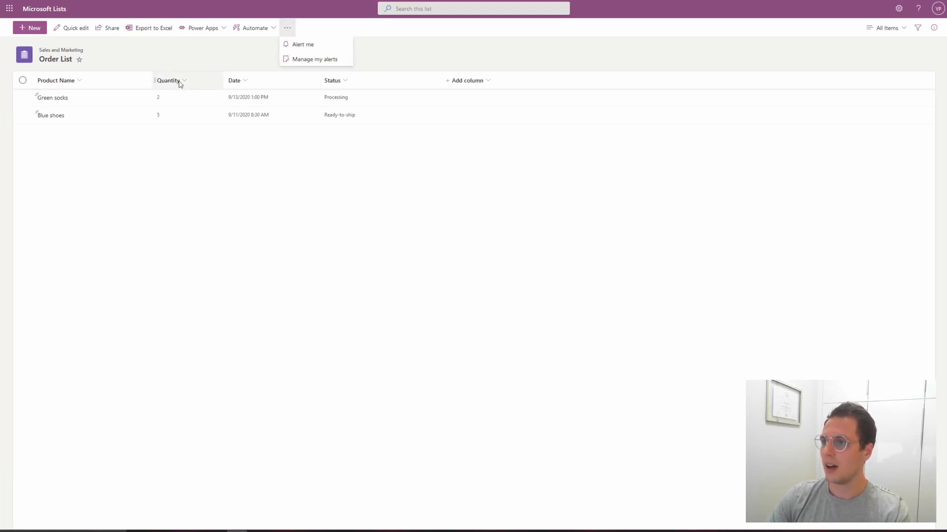
click(201, 60)
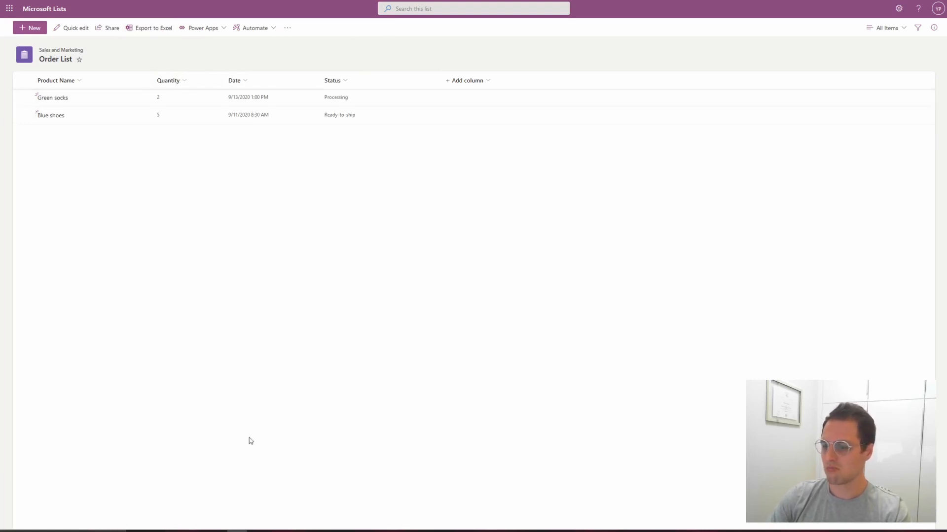
click(878, 28)
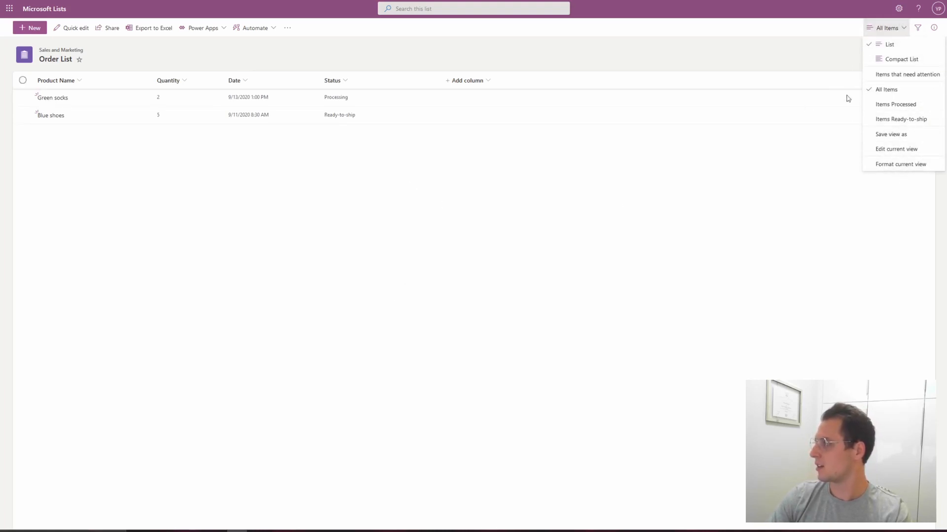
click(765, 171)
click(917, 28)
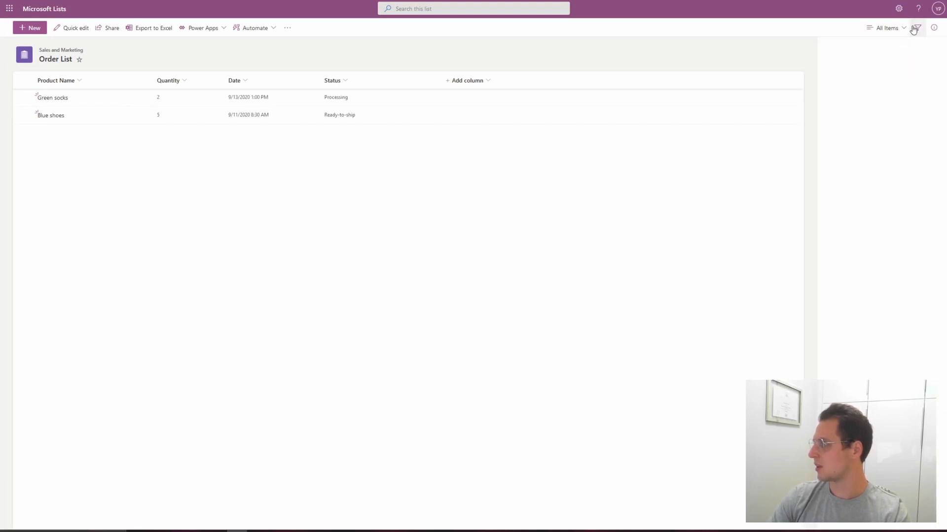
click(935, 52)
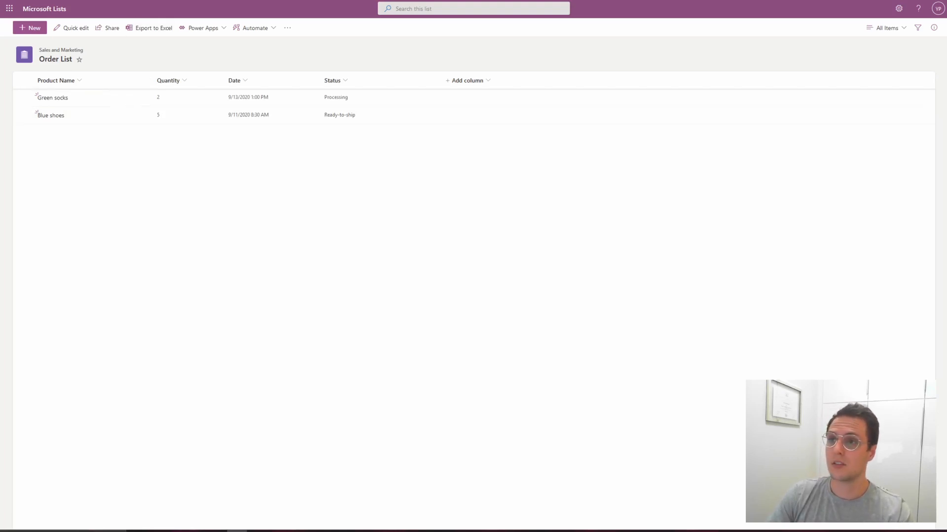
Switch back to the Order List in Microsoft Teams and look at its available views and blank new item form
key(ctrl+Tab)
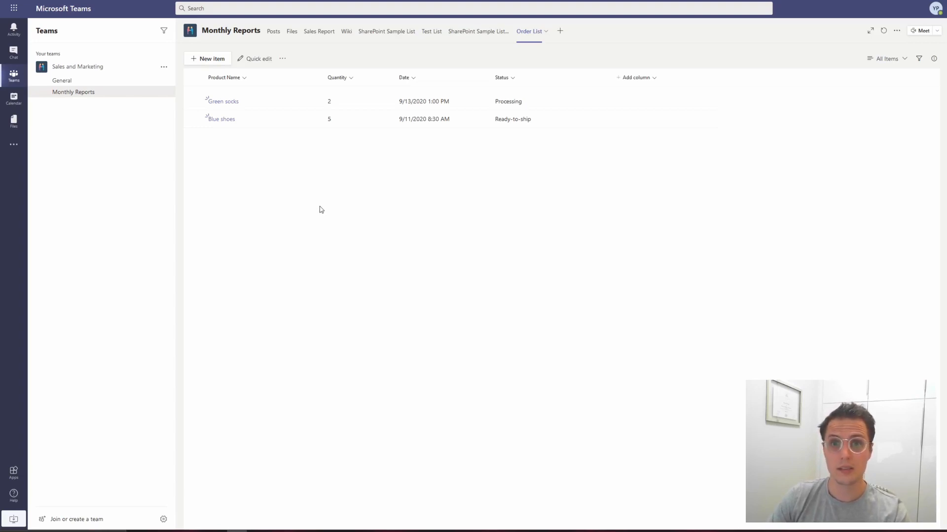
click(889, 58)
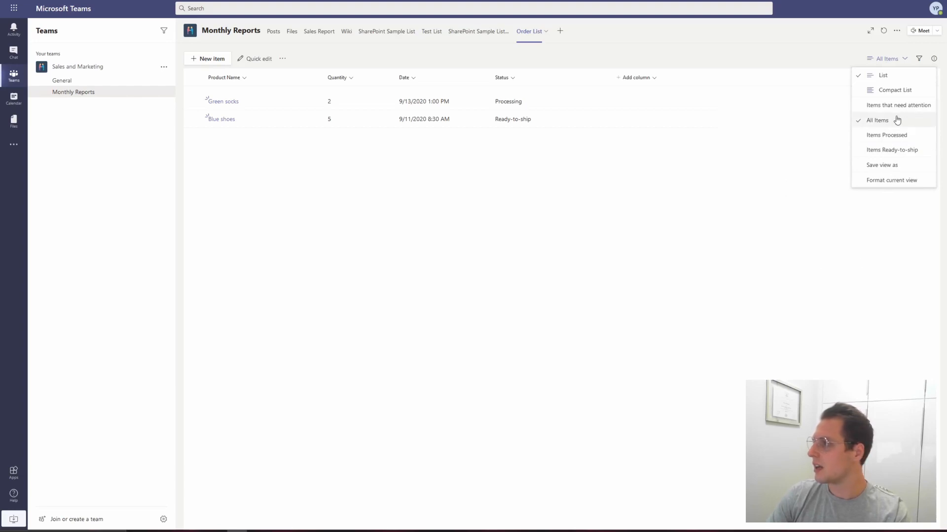
click(732, 196)
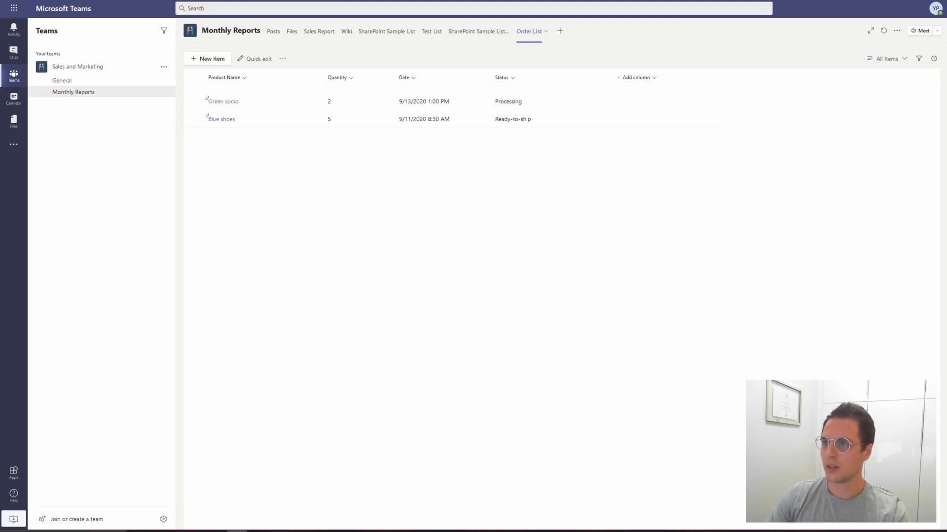
click(214, 59)
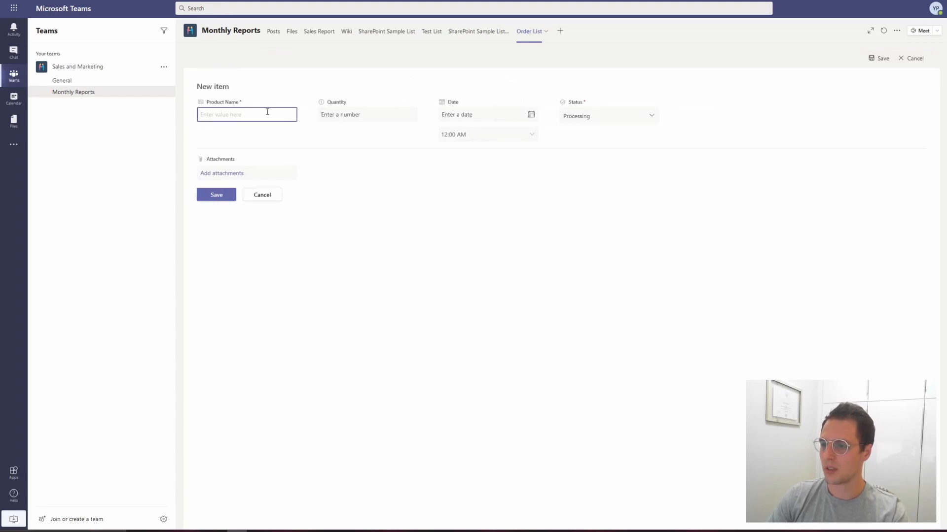
click(252, 196)
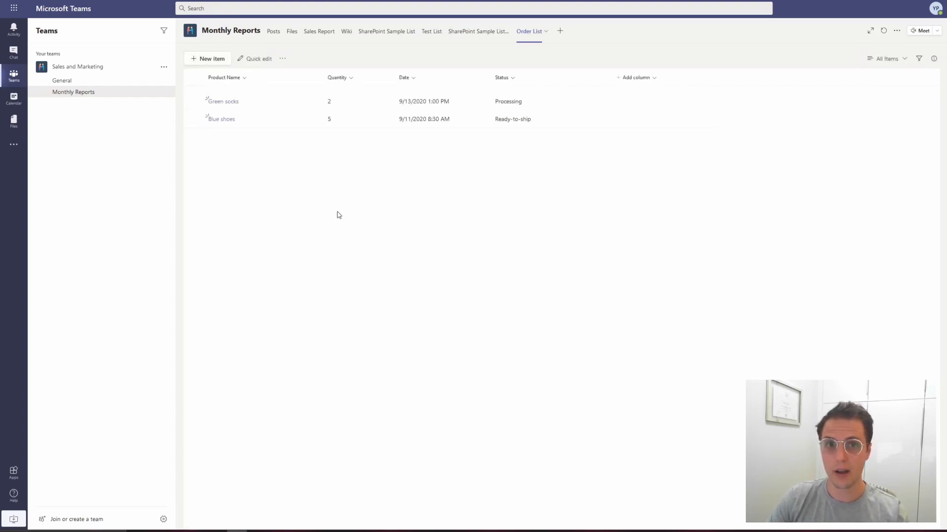